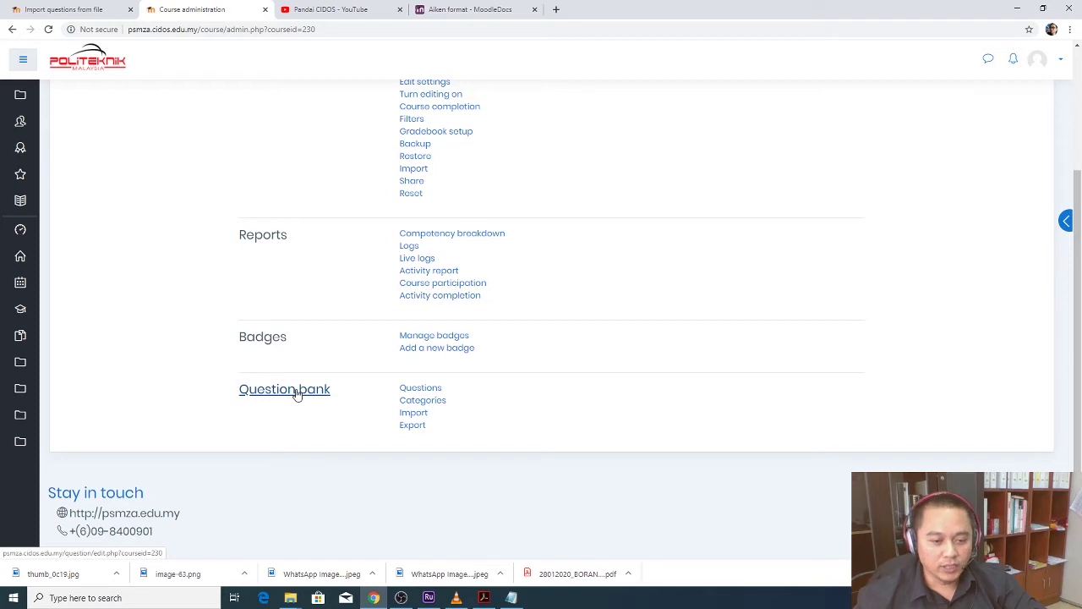
Step: Open the course's question bank from course administration and view its question list
{"action": "left_click", "coordinate": [284, 388]}
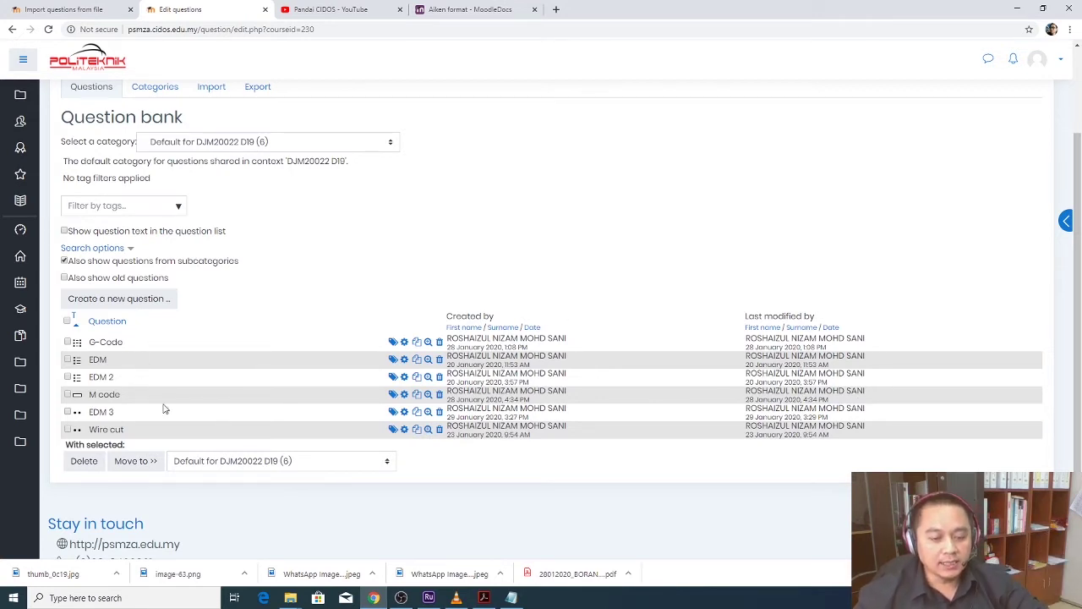
{"action": "scroll", "coordinate": [193, 329], "scroll_direction": "up", "scroll_amount": 2}
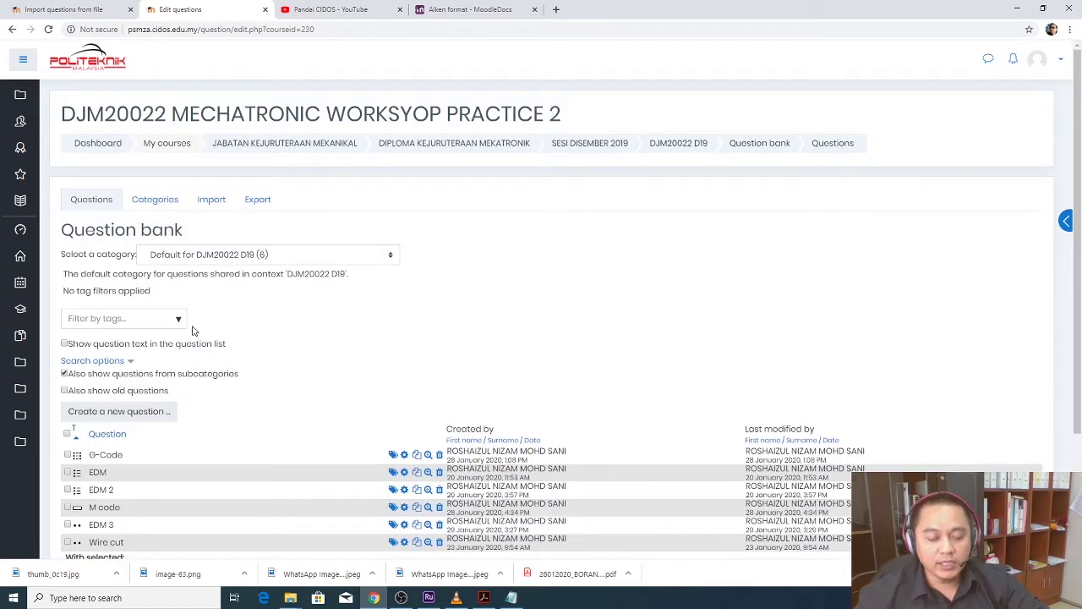
Step: Return to the DJM20022 D19 course, open Quiz CNC and go to the question bank from that quiz
{"action": "left_click", "coordinate": [685, 144]}
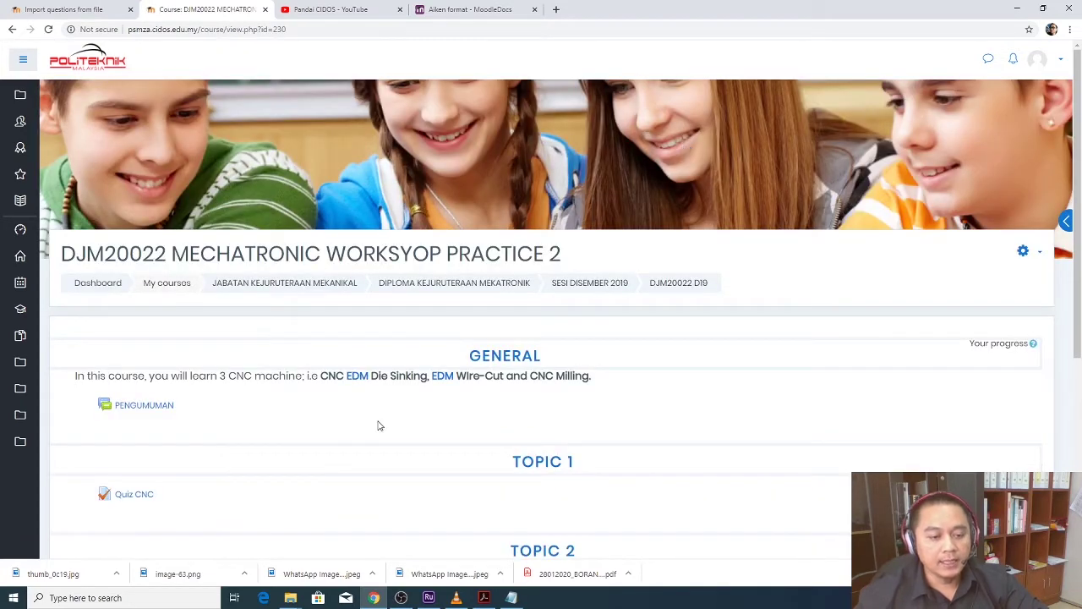
{"action": "scroll", "coordinate": [237, 432], "scroll_direction": "down", "scroll_amount": 1}
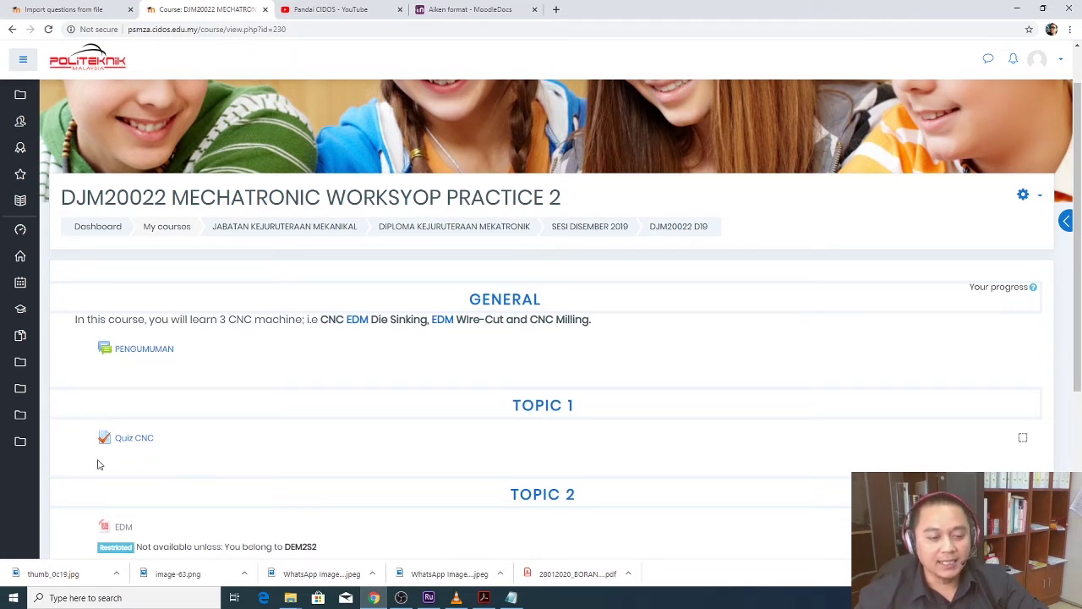
{"action": "left_click", "coordinate": [140, 441]}
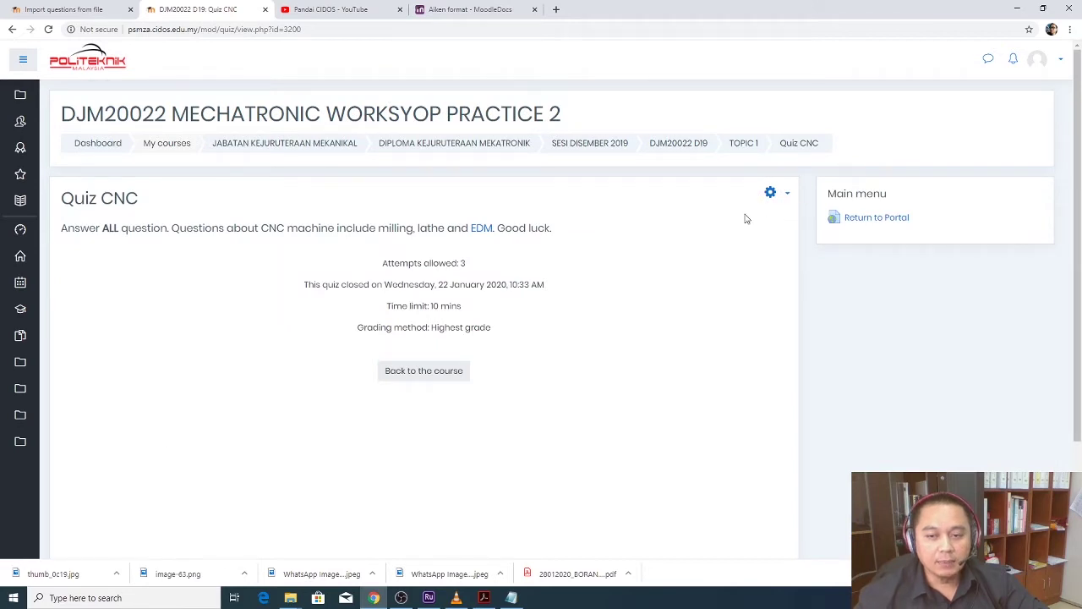
{"action": "left_click", "coordinate": [788, 195]}
{"action": "scroll", "coordinate": [753, 279], "scroll_direction": "down", "scroll_amount": 1}
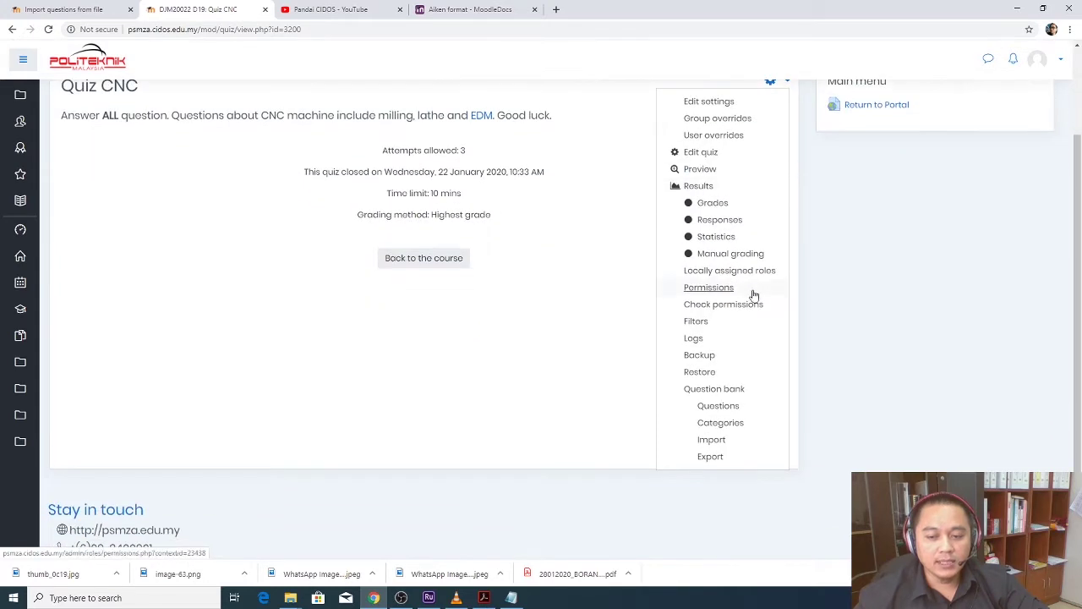
{"action": "left_click", "coordinate": [732, 389]}
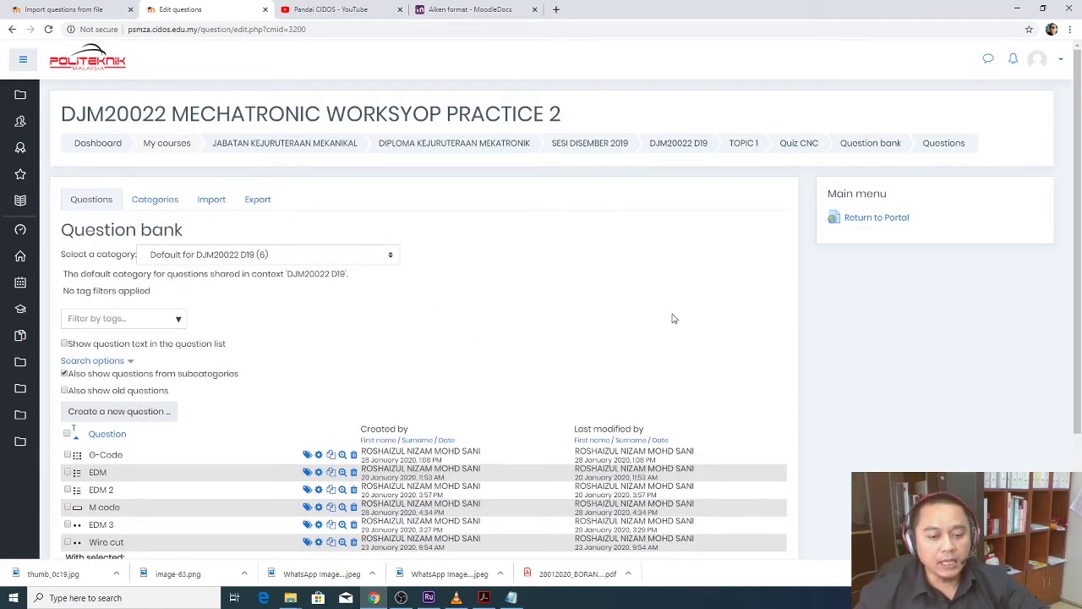
{"action": "scroll", "coordinate": [511, 317], "scroll_direction": "down", "scroll_amount": 1}
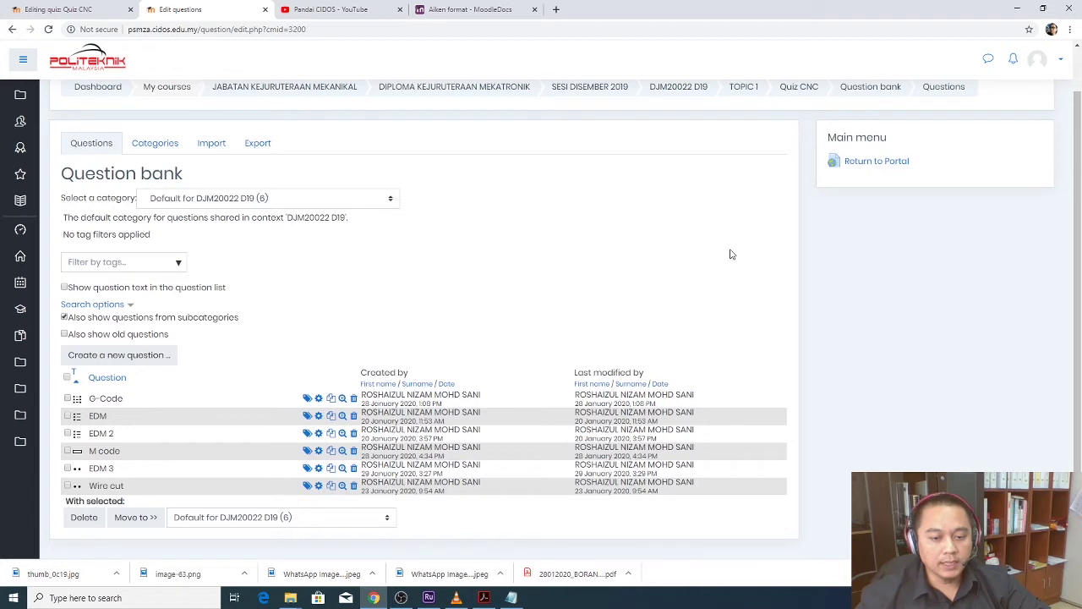
Step: Compare the questions on the Quiz CNC editing page with those listed in the question bank
{"action": "left_click", "coordinate": [61, 14]}
{"action": "left_click_drag", "start_coordinate": [163, 198], "coordinate": [242, 200]}
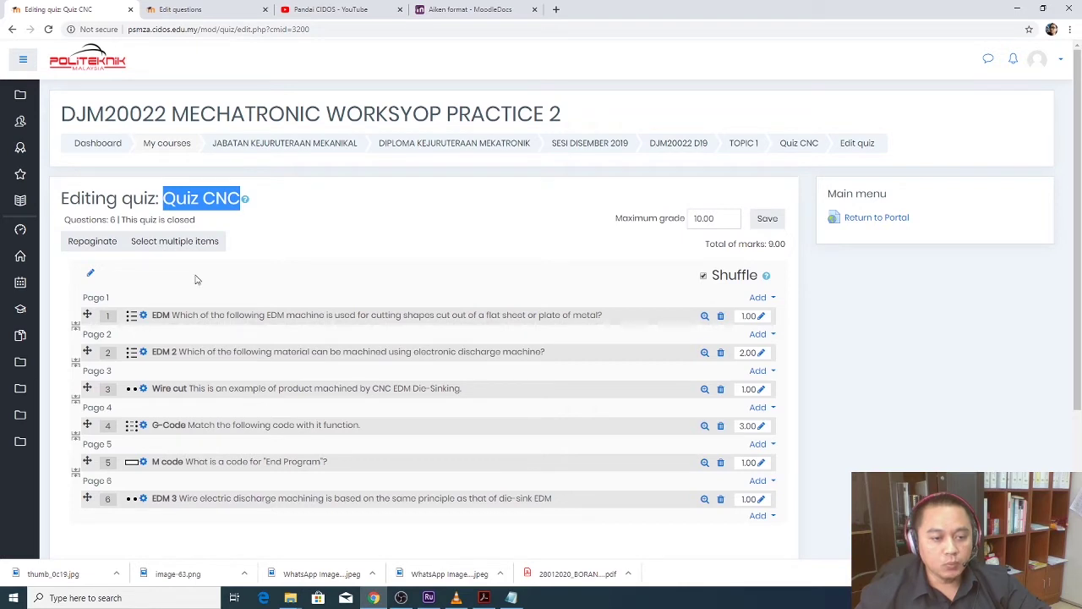
{"action": "left_click", "coordinate": [183, 11]}
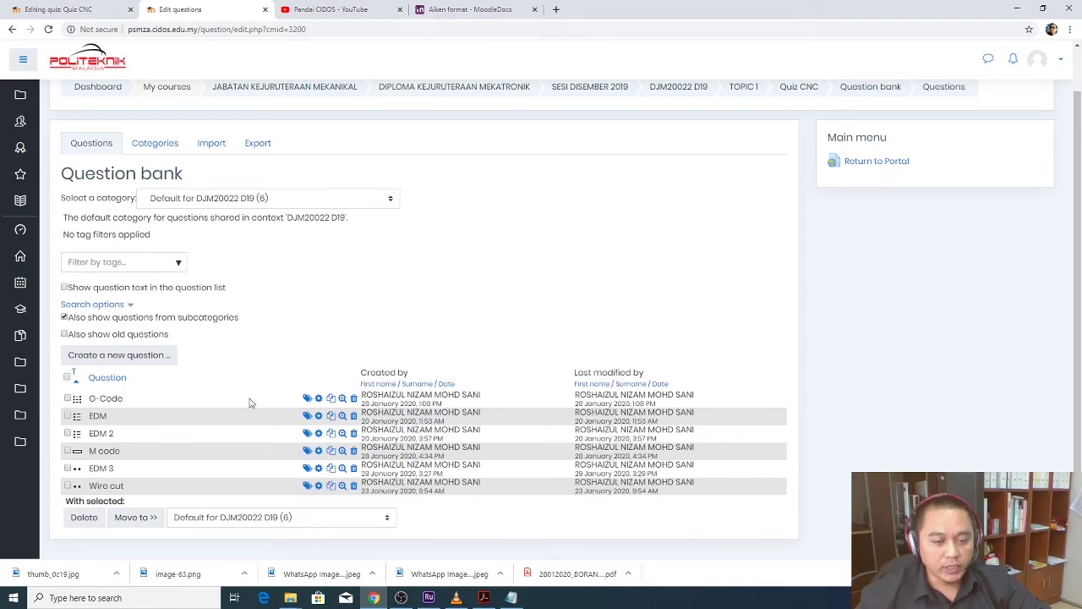
{"action": "left_click", "coordinate": [39, 10]}
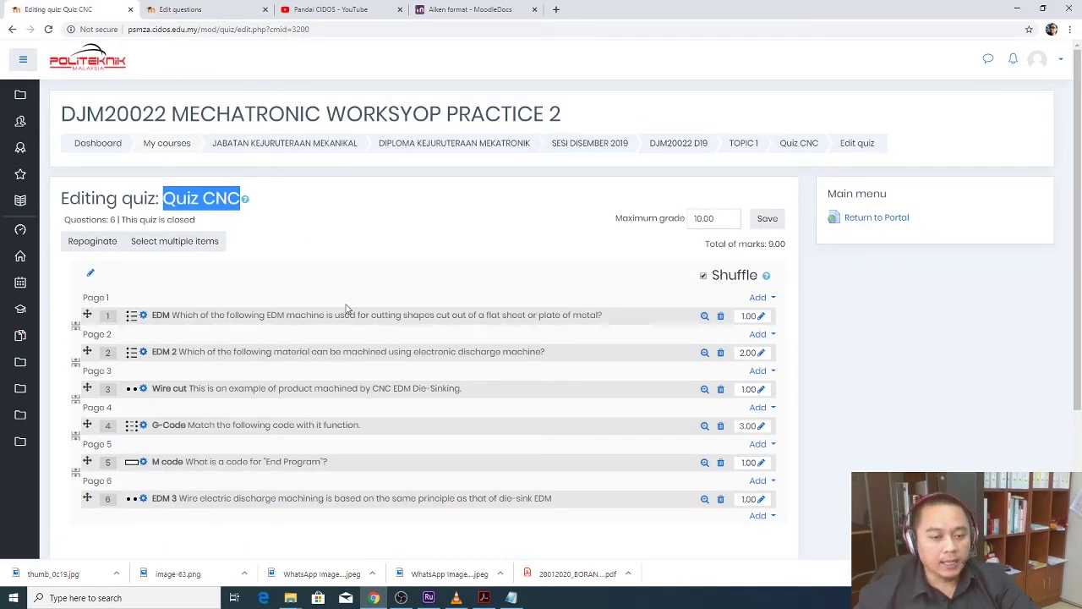
{"action": "left_click", "coordinate": [182, 15]}
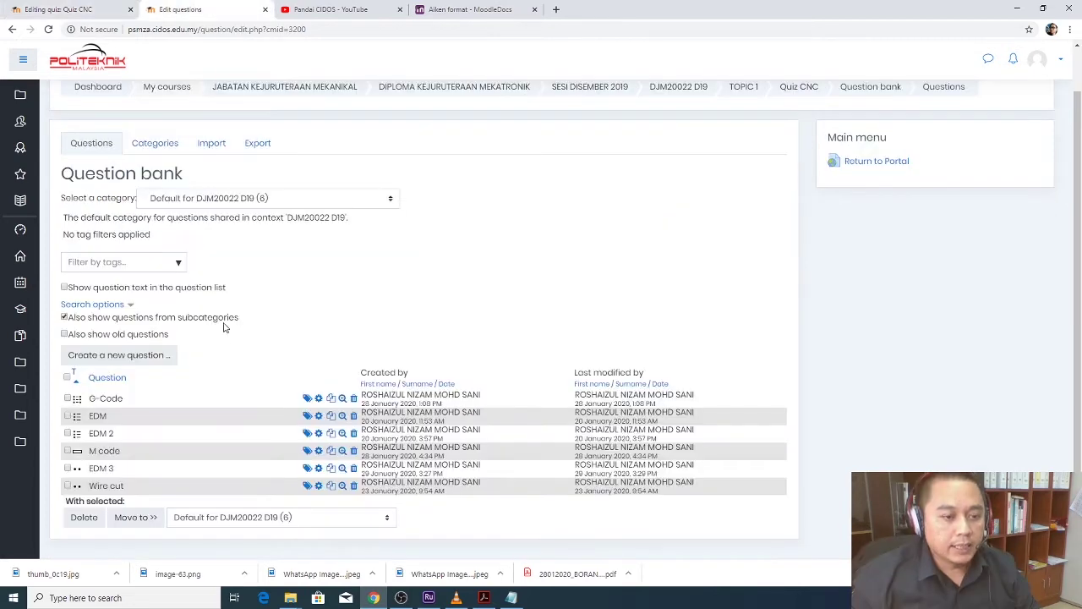
Step: Create a True/False question in the question bank named "Cuba" with the question text "Saya kacak ke?"
{"action": "left_click", "coordinate": [150, 355]}
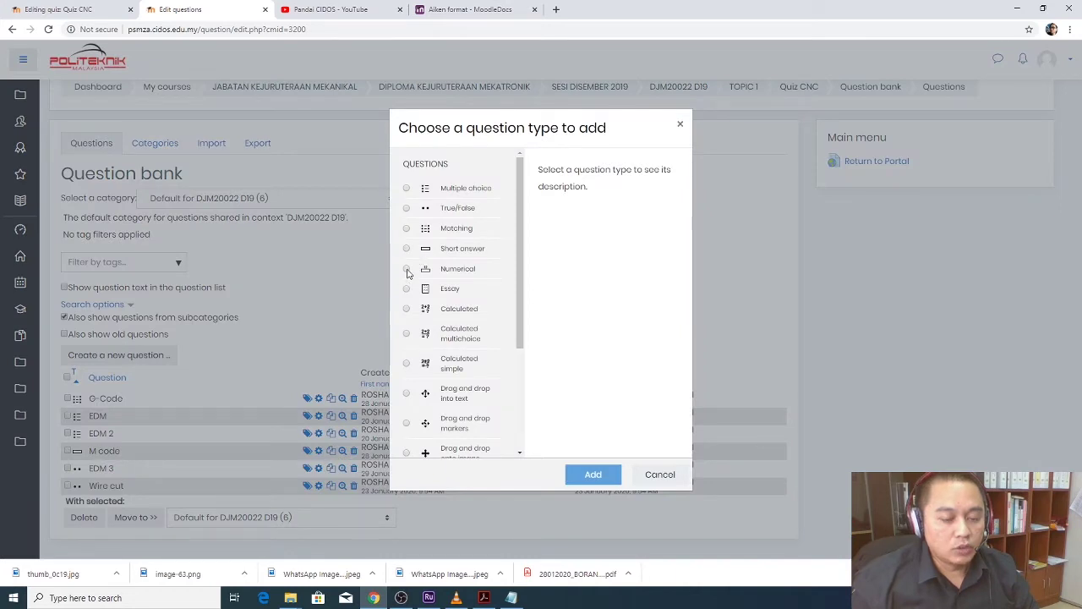
{"action": "left_click", "coordinate": [407, 249]}
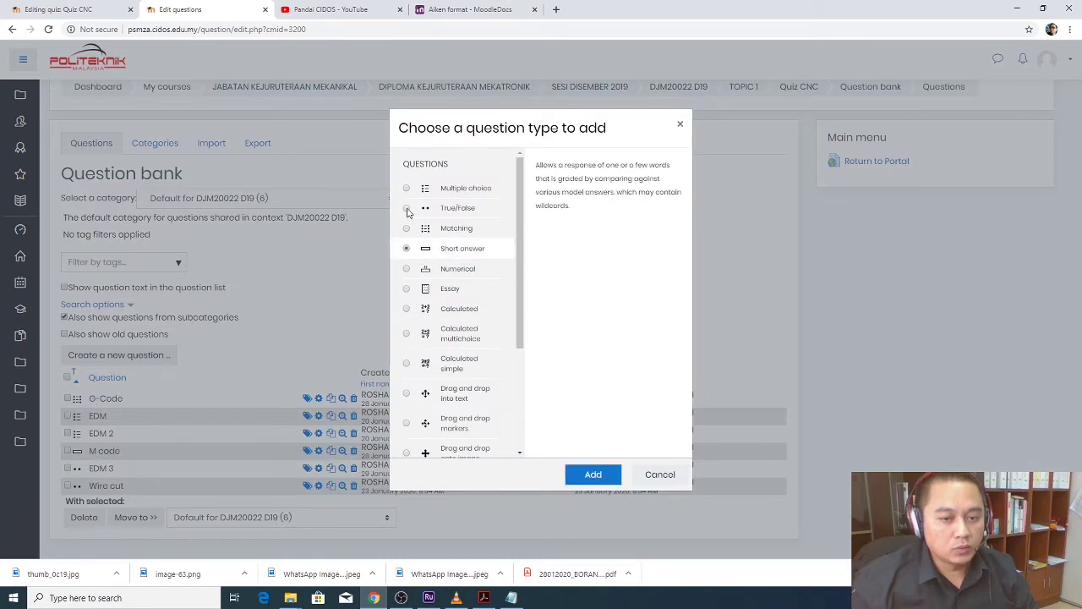
{"action": "left_click", "coordinate": [407, 210]}
{"action": "left_click", "coordinate": [593, 474]}
{"action": "type", "text": "Cuba"}
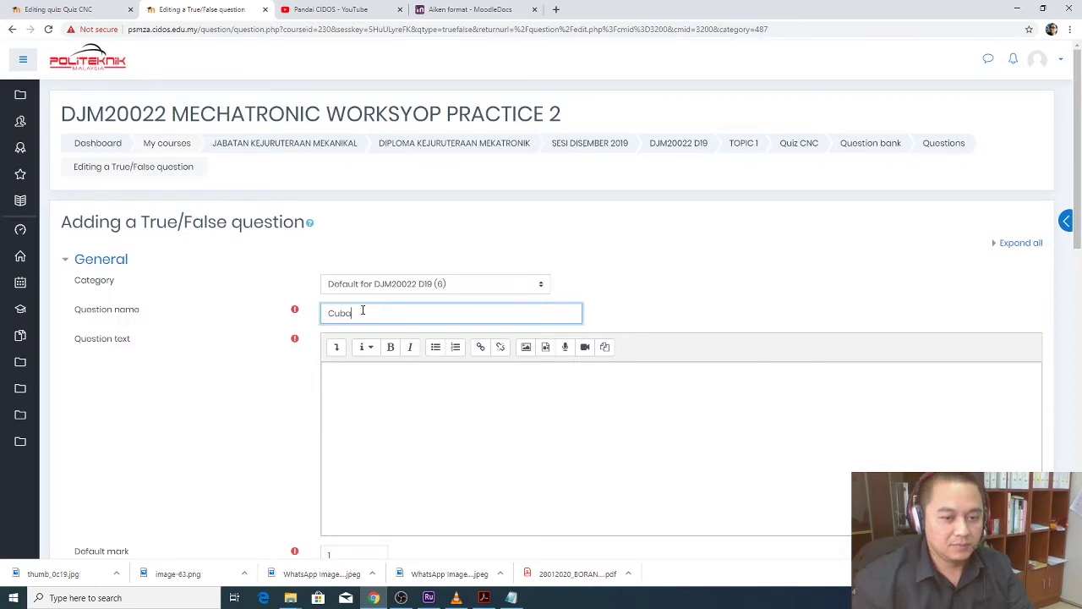
{"action": "left_click", "coordinate": [365, 390]}
{"action": "type", "text": "Saya kacak ke?"}
Step: Set the correct answer of the Cuba question to True and save the question
{"action": "scroll", "coordinate": [394, 432], "scroll_direction": "down", "scroll_amount": 2}
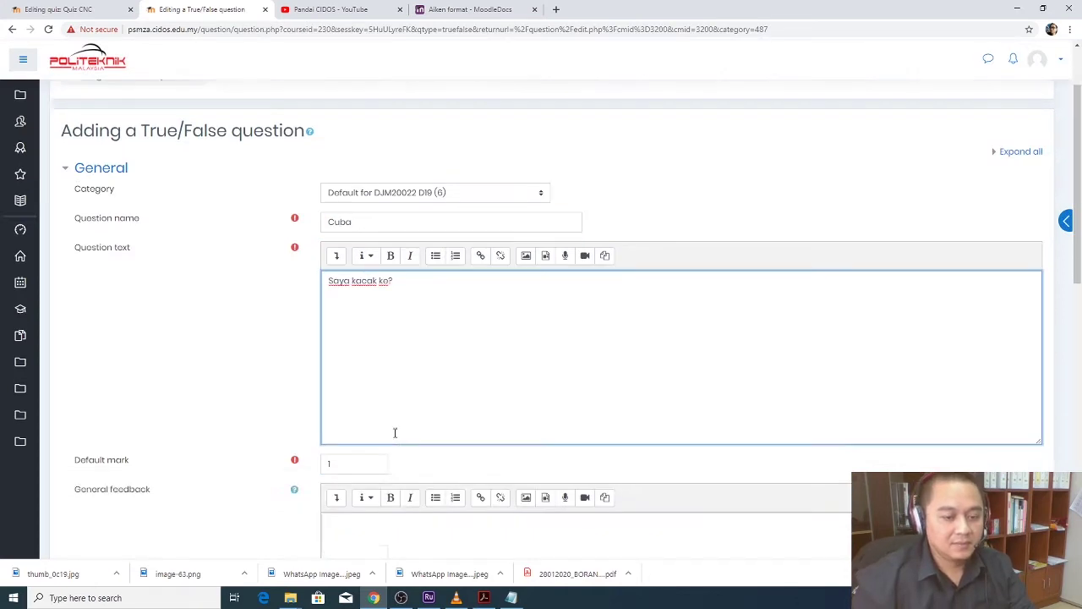
{"action": "scroll", "coordinate": [287, 414], "scroll_direction": "down", "scroll_amount": 3}
{"action": "left_click", "coordinate": [342, 345]}
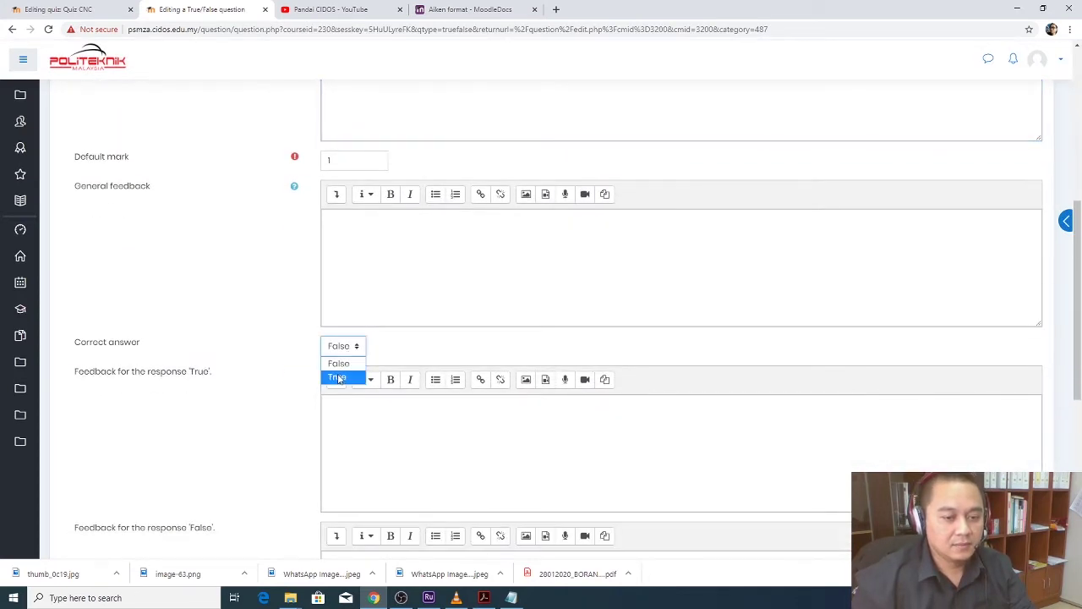
{"action": "left_click", "coordinate": [333, 379]}
{"action": "scroll", "coordinate": [333, 380], "scroll_direction": "down", "scroll_amount": 4}
{"action": "left_click", "coordinate": [364, 448]}
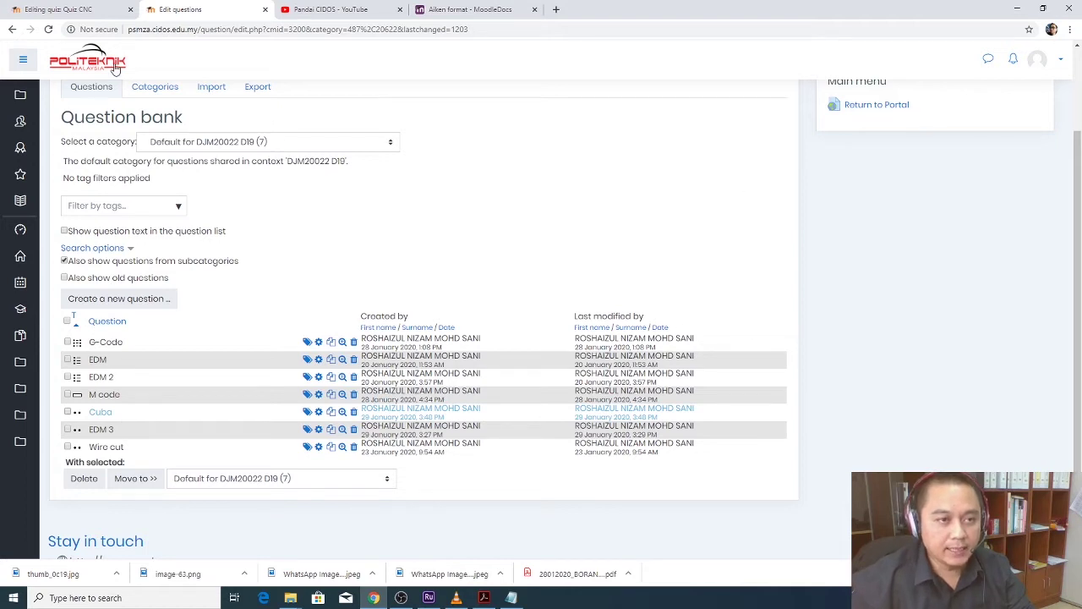
Step: Add a new short answer question at the end of Quiz CNC, named "Cuba 2" with the text "Saya suka CIDOS?"
{"action": "left_click", "coordinate": [70, 10]}
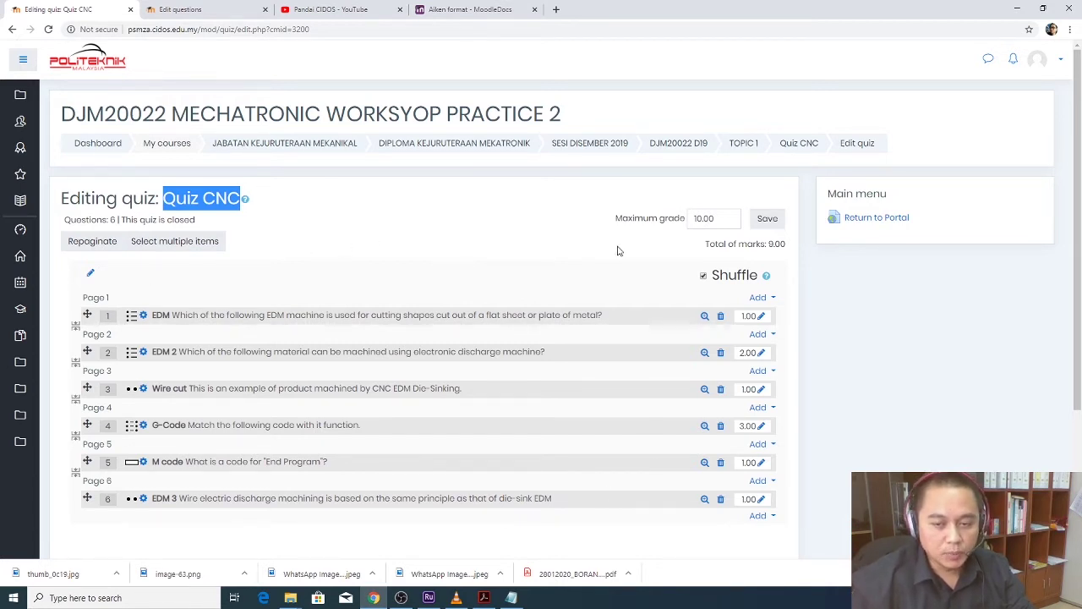
{"action": "left_click", "coordinate": [757, 514]}
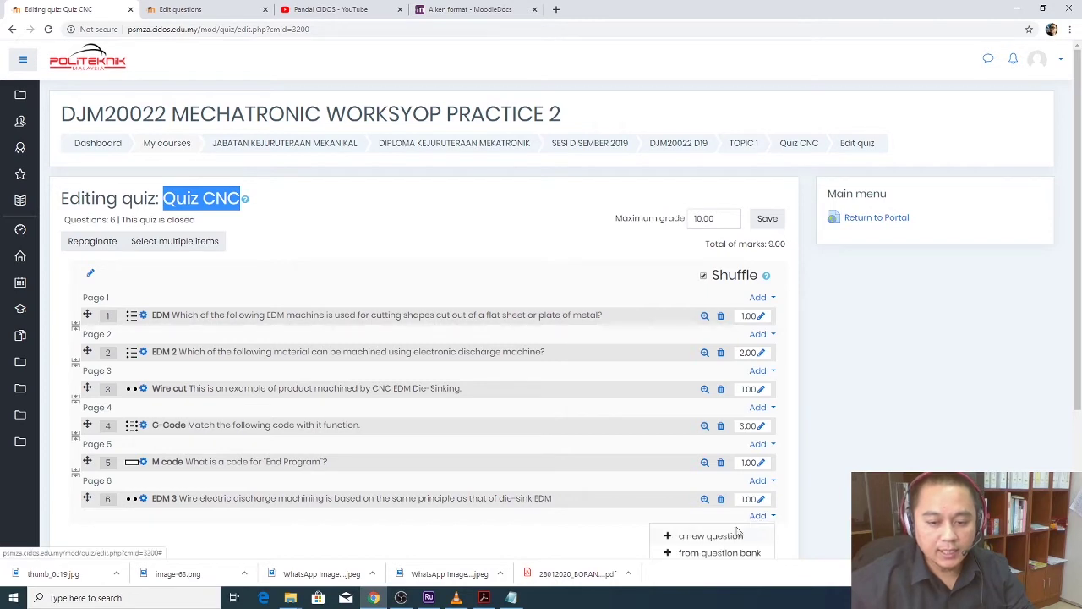
{"action": "left_click", "coordinate": [706, 535]}
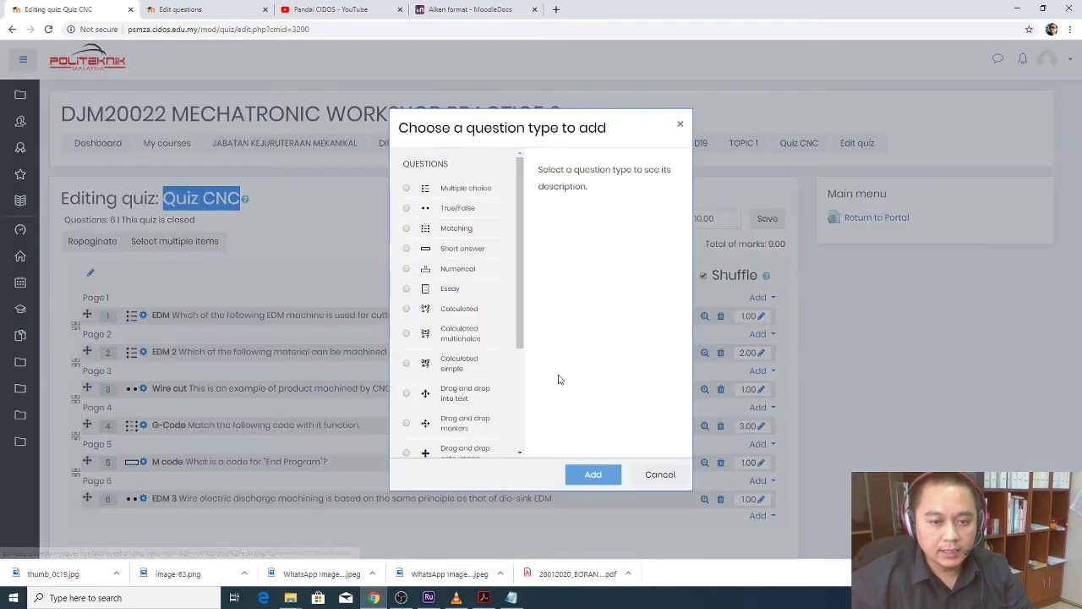
{"action": "left_click", "coordinate": [406, 249]}
{"action": "left_click", "coordinate": [593, 475]}
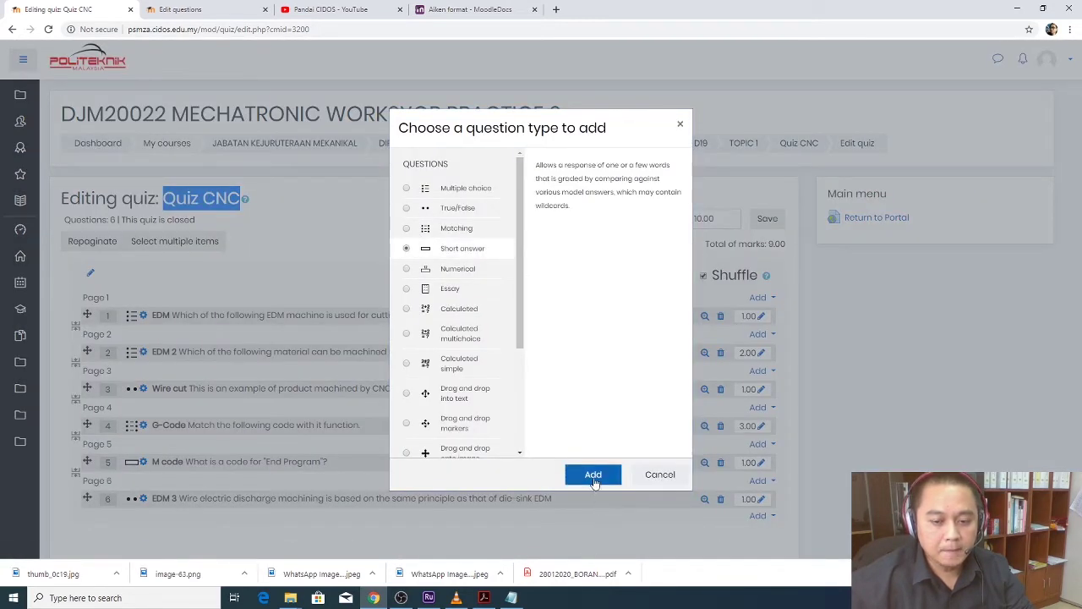
{"action": "type", "text": "Cuba 2"}
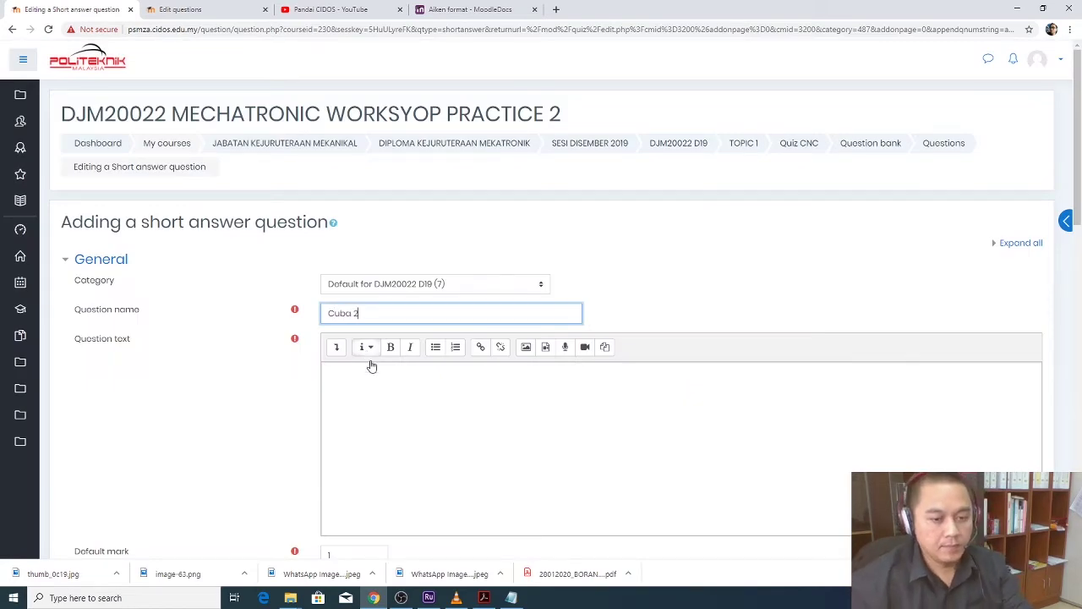
{"action": "left_click", "coordinate": [365, 407]}
{"action": "type", "text": "Soal kuiz 0005"}
Step: Enter "ya" as Answer 1 with a grade of 100% and save the Cuba 2 question
{"action": "scroll", "coordinate": [347, 412], "scroll_direction": "down", "scroll_amount": 5}
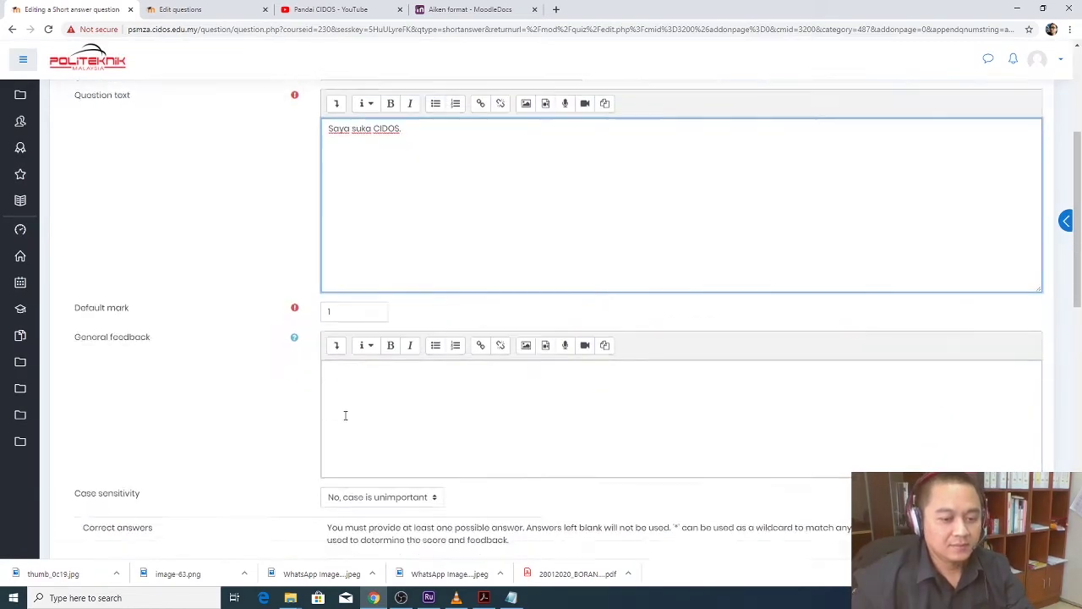
{"action": "left_click", "coordinate": [411, 382]}
{"action": "type", "text": "ya"}
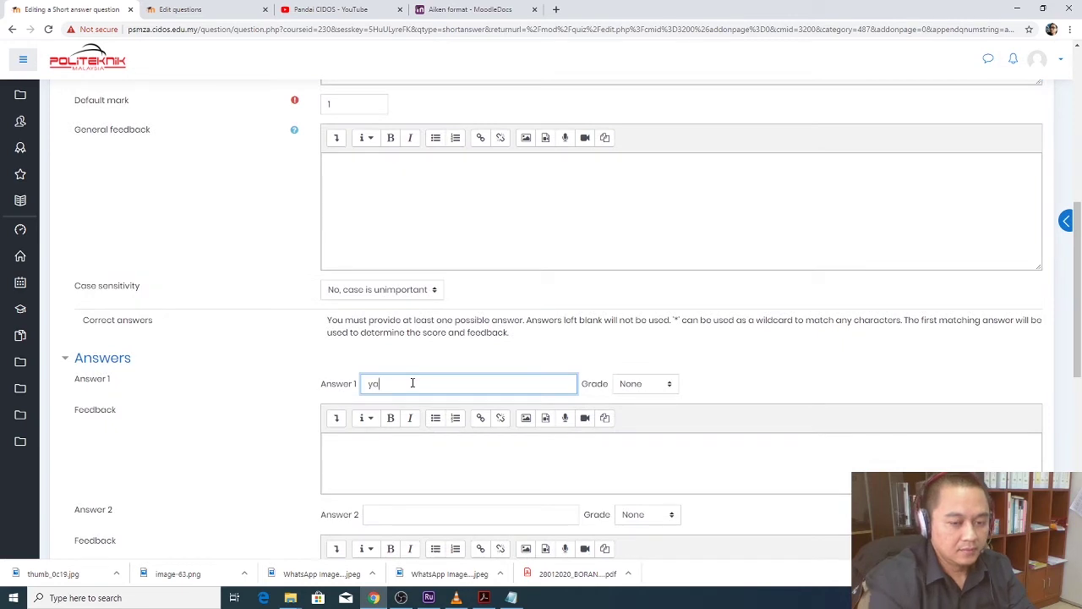
{"action": "scroll", "coordinate": [645, 279], "scroll_direction": "down", "scroll_amount": 2}
{"action": "left_click", "coordinate": [645, 271]}
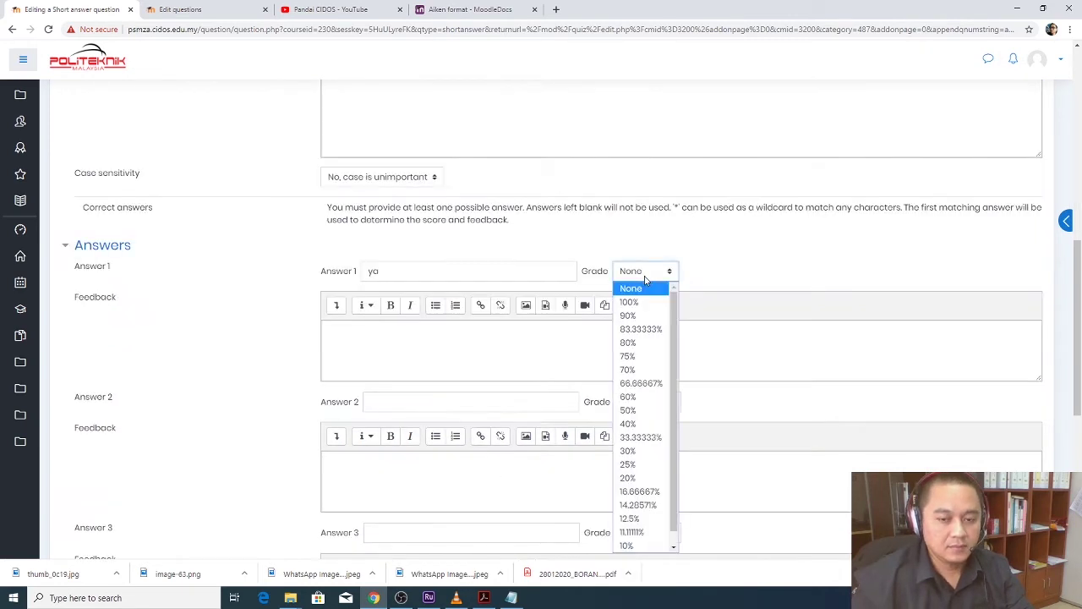
{"action": "left_click", "coordinate": [640, 304]}
{"action": "scroll", "coordinate": [505, 377], "scroll_direction": "down", "scroll_amount": 6}
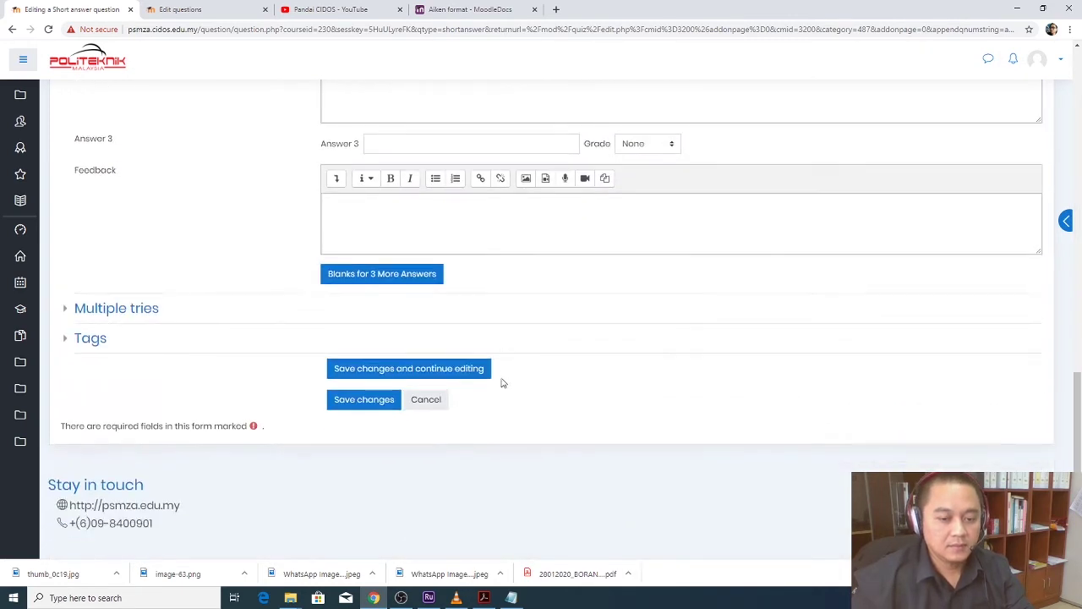
{"action": "left_click", "coordinate": [363, 399]}
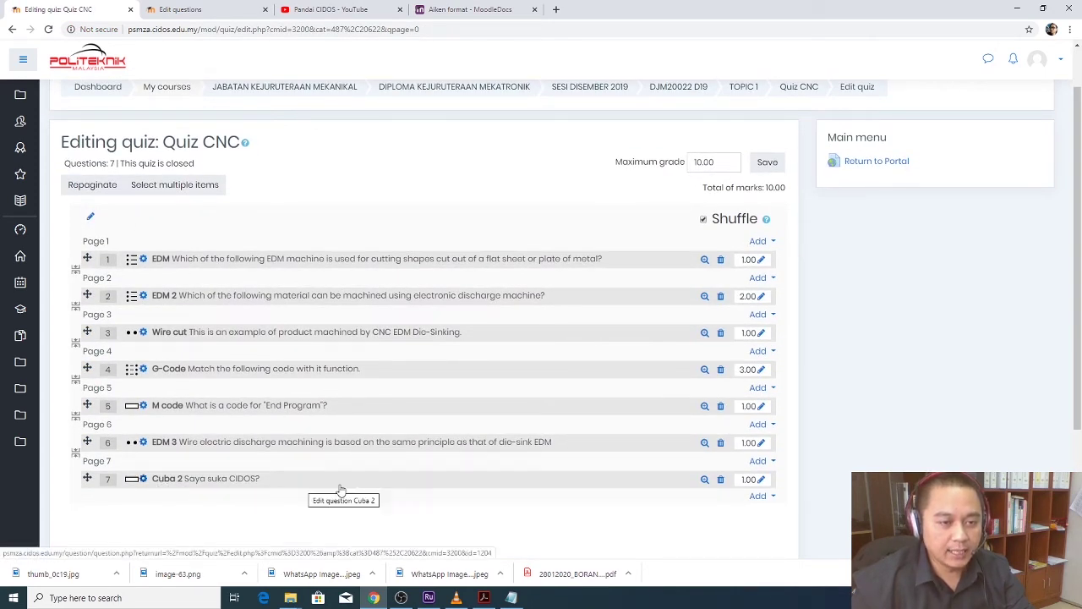
Step: Reload the question bank and compare where Cuba and Cuba 2 are listed there and in Quiz CNC
{"action": "left_click", "coordinate": [186, 9]}
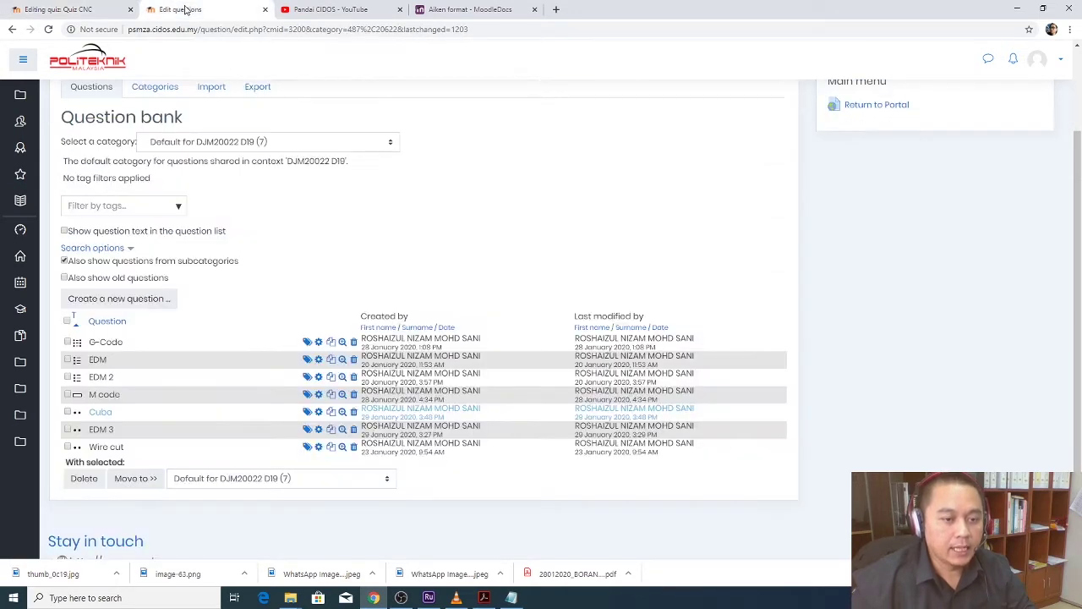
{"action": "left_click", "coordinate": [48, 29]}
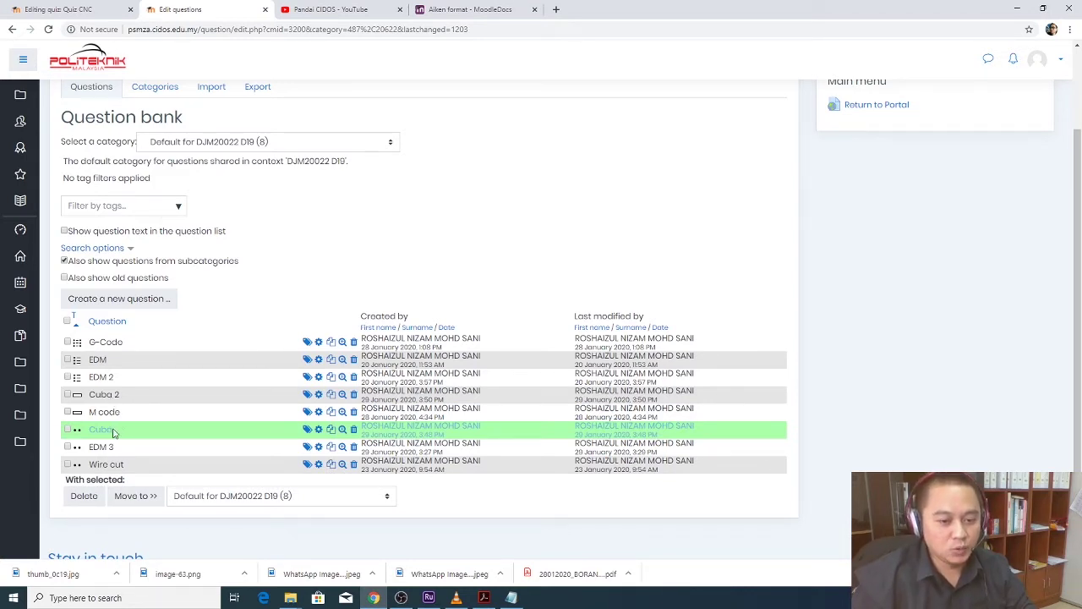
{"action": "left_click", "coordinate": [53, 12]}
{"action": "left_click", "coordinate": [190, 14]}
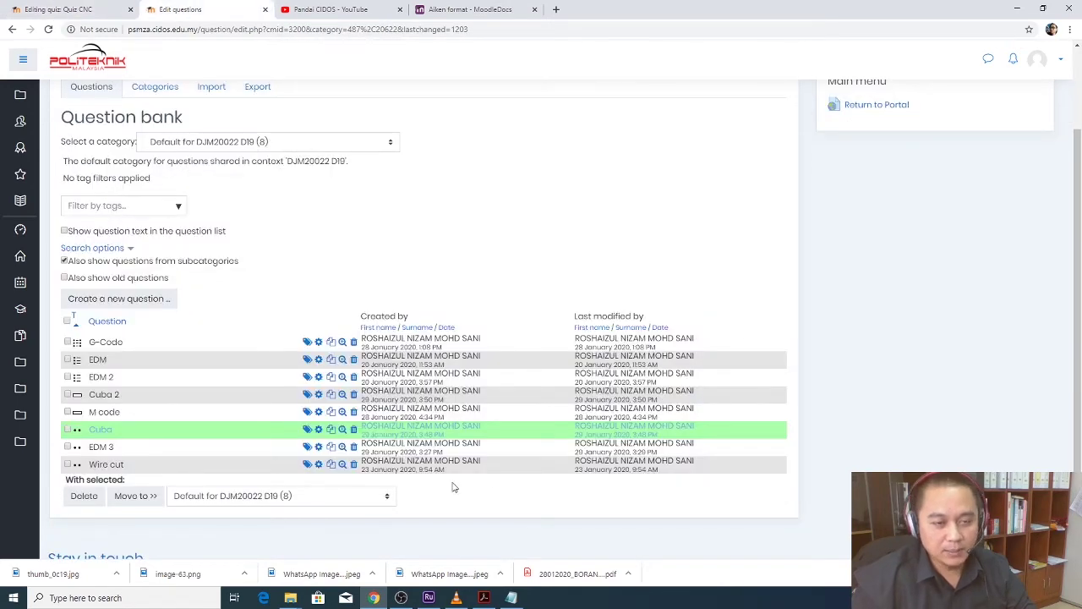
{"action": "left_click", "coordinate": [52, 11]}
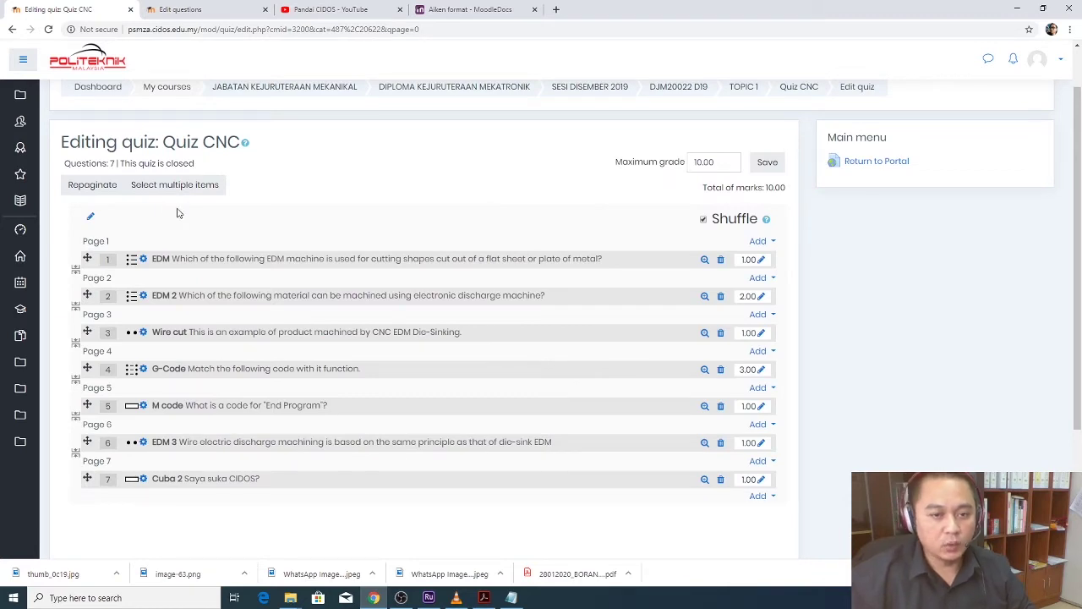
{"action": "left_click", "coordinate": [193, 7]}
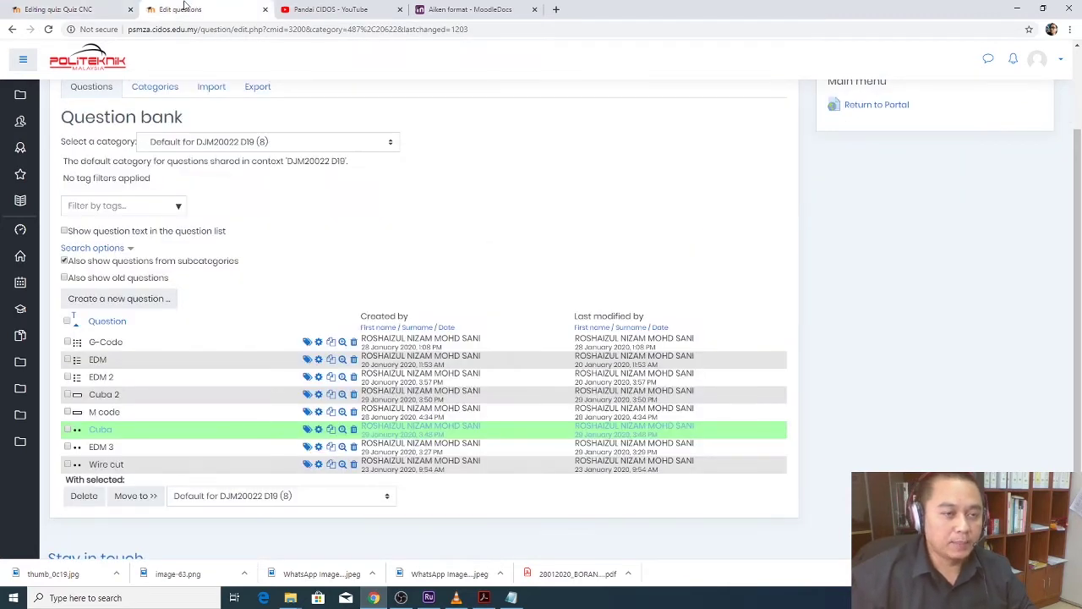
{"action": "left_click", "coordinate": [77, 9]}
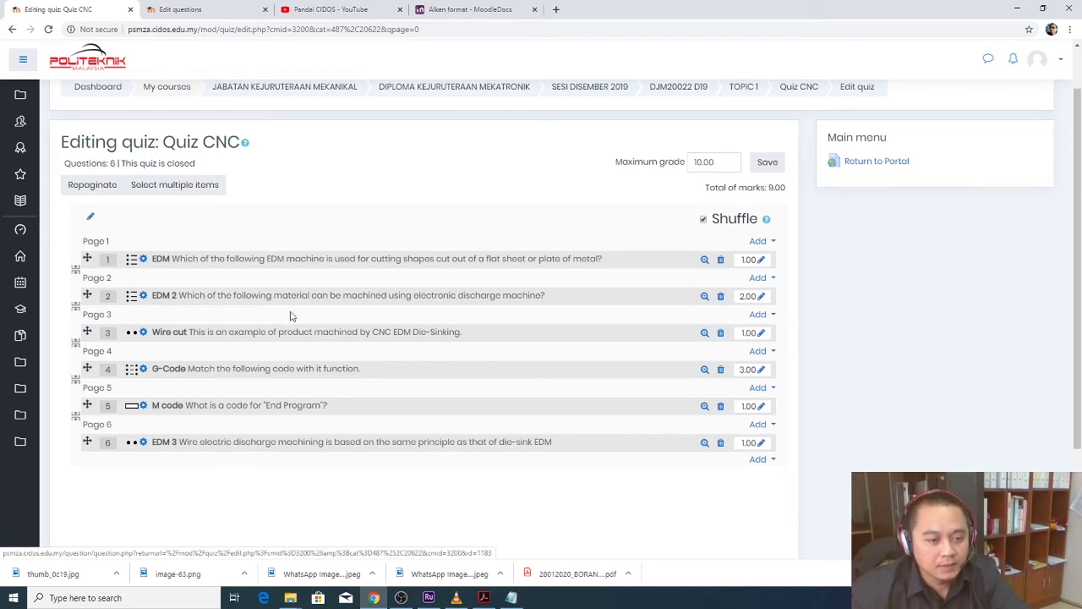
{"action": "left_click", "coordinate": [202, 12]}
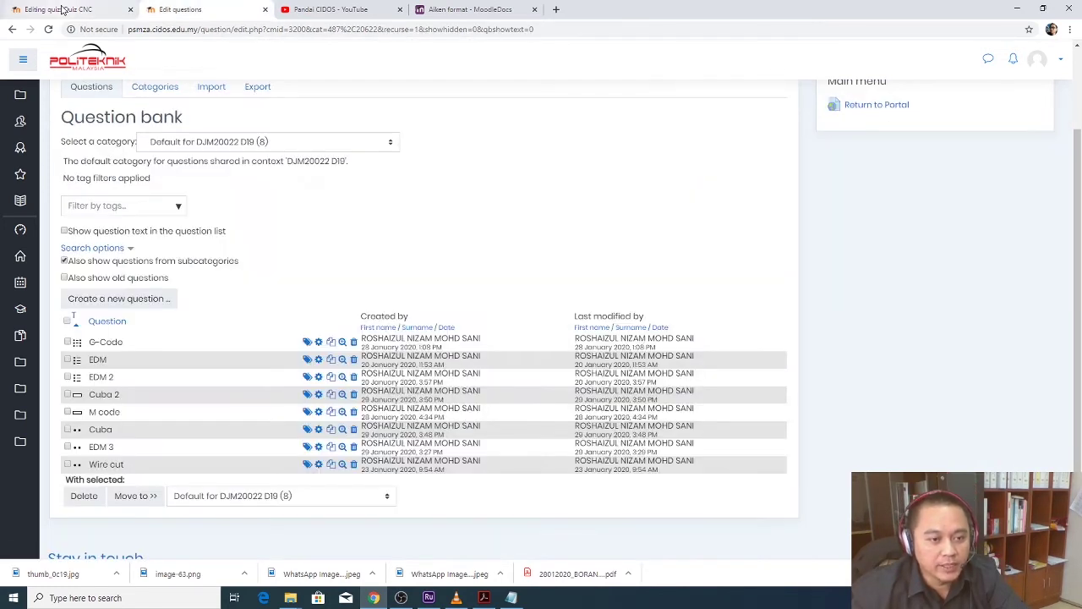
Step: Remove the EDM 3 true/false question from Quiz CNC and confirm the removal
{"action": "left_click", "coordinate": [62, 10]}
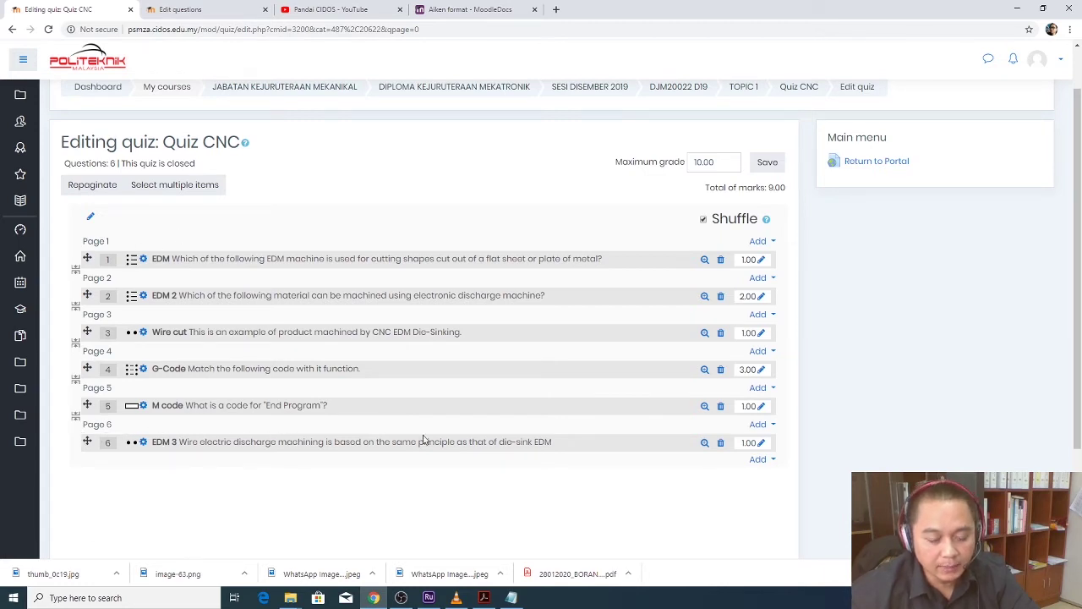
{"action": "left_click", "coordinate": [721, 442]}
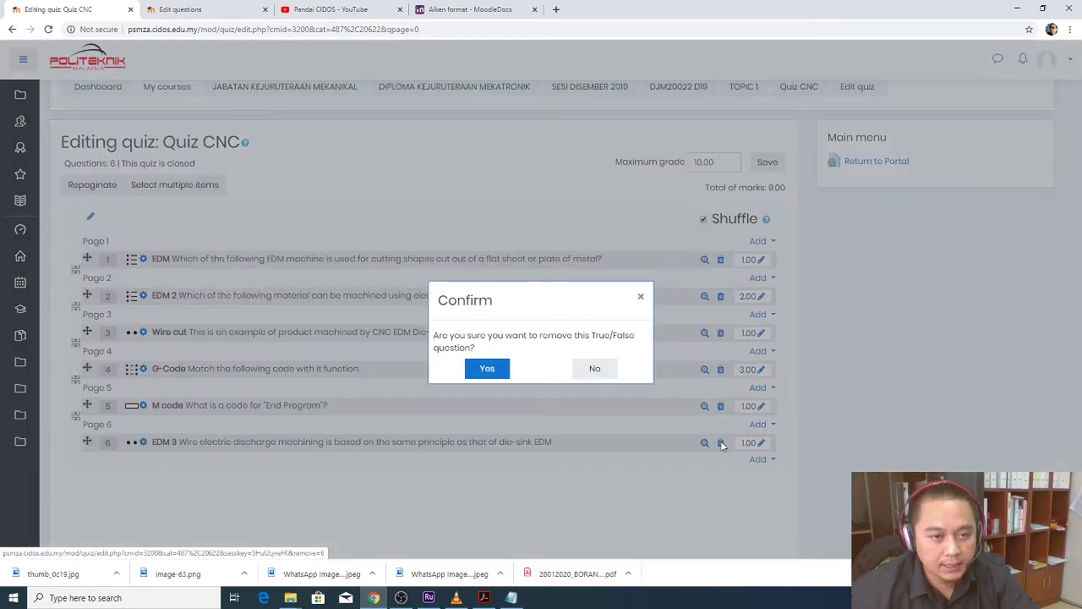
{"action": "left_click", "coordinate": [485, 369]}
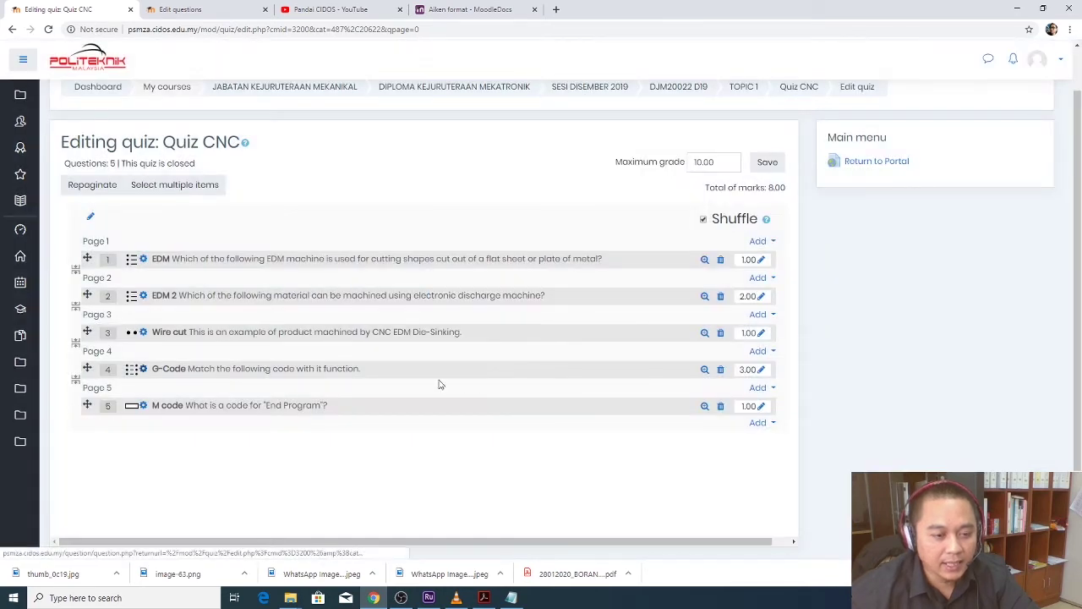
Step: Reload the question bank and check whether EDM 3 is still listed there
{"action": "left_click", "coordinate": [177, 9]}
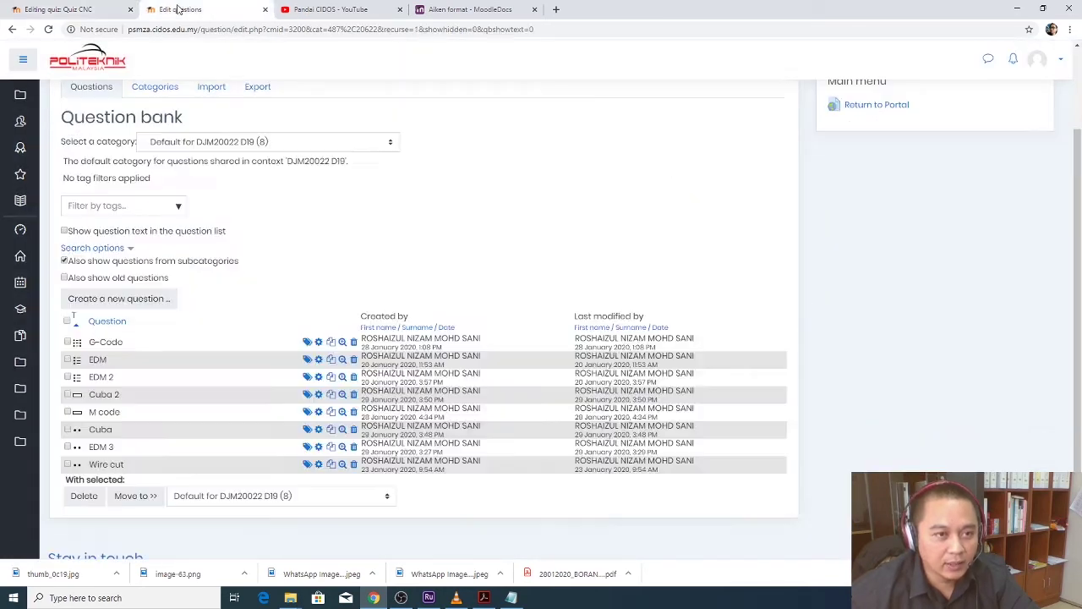
{"action": "left_click", "coordinate": [49, 30]}
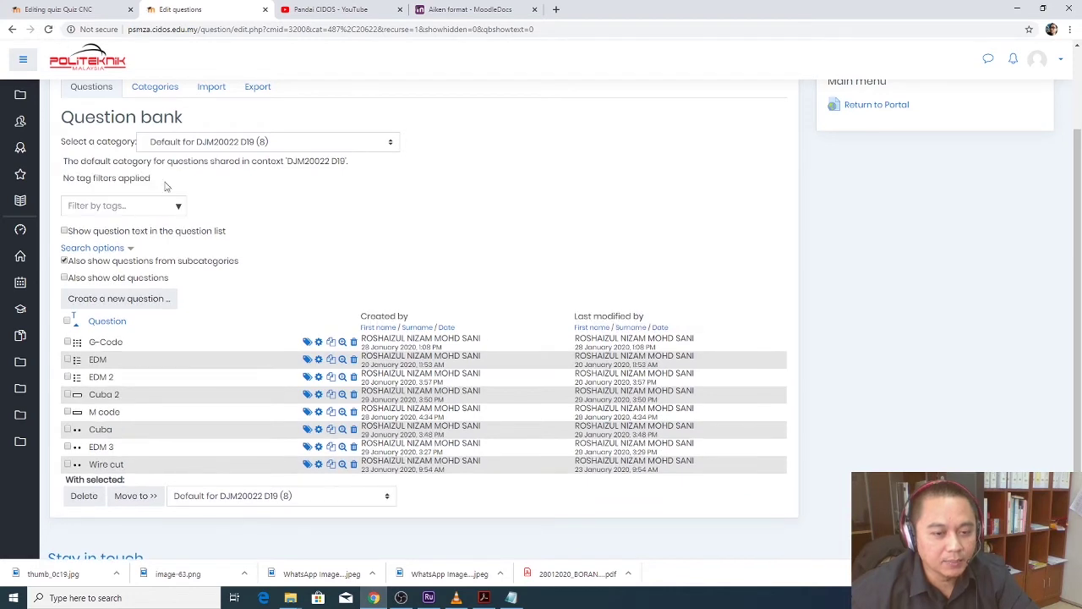
{"action": "left_click_drag", "start_coordinate": [118, 450], "coordinate": [88, 448]}
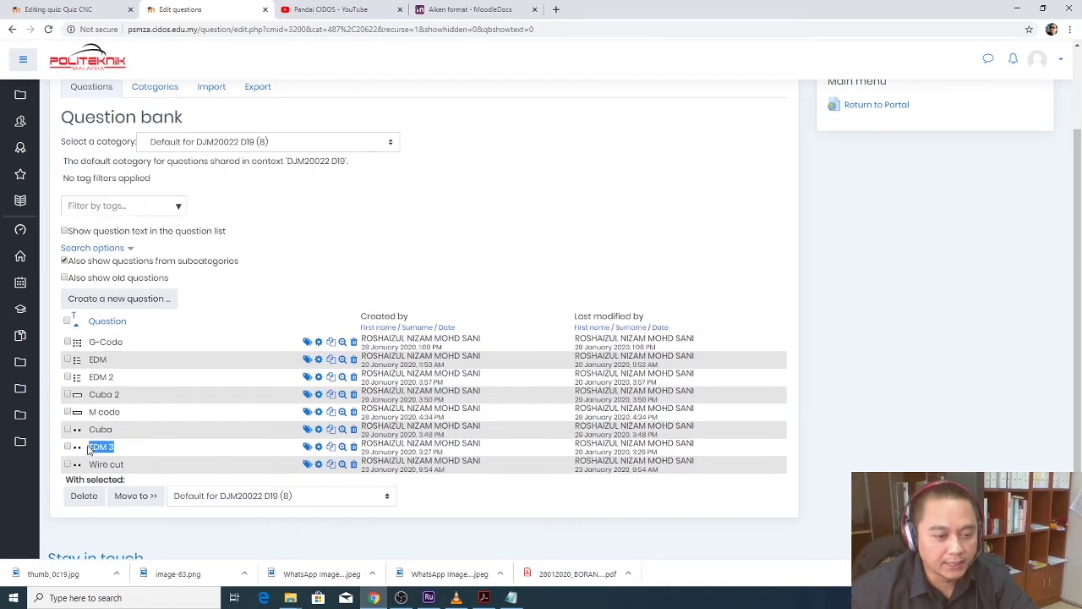
{"action": "left_click", "coordinate": [212, 461]}
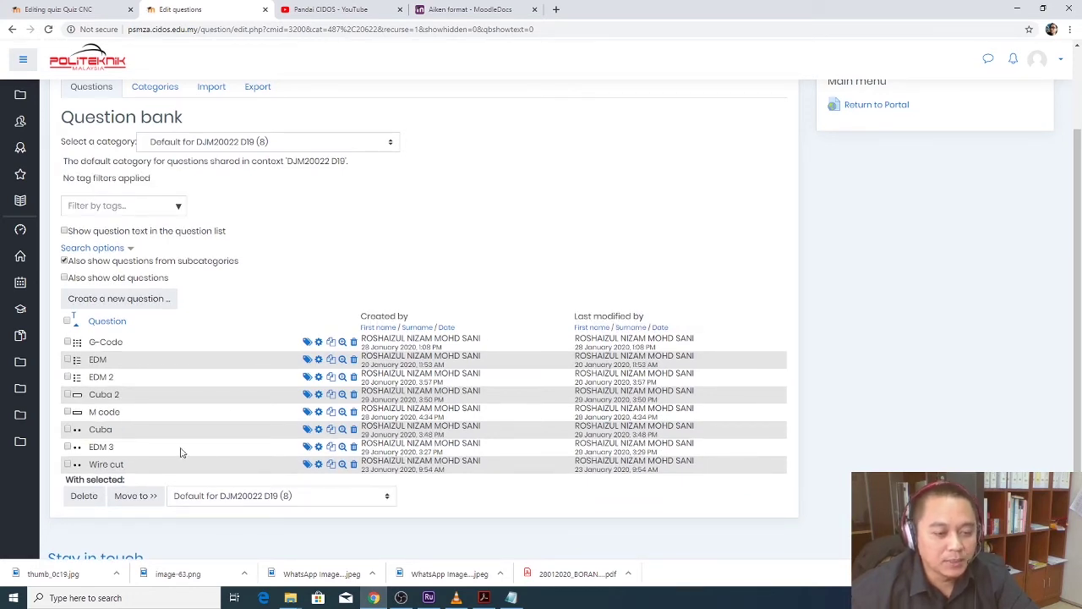
Step: Delete the EDM 2 question from the question bank and reload Quiz CNC to check its question list
{"action": "left_click_drag", "start_coordinate": [114, 363], "coordinate": [87, 378]}
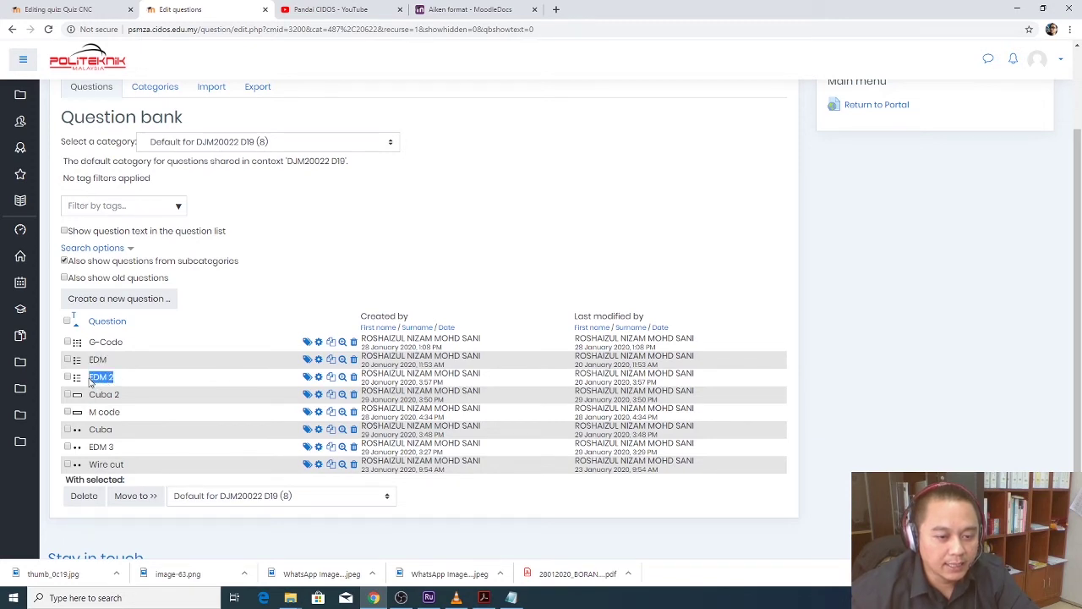
{"action": "left_click", "coordinate": [354, 377]}
{"action": "left_click", "coordinate": [497, 418]}
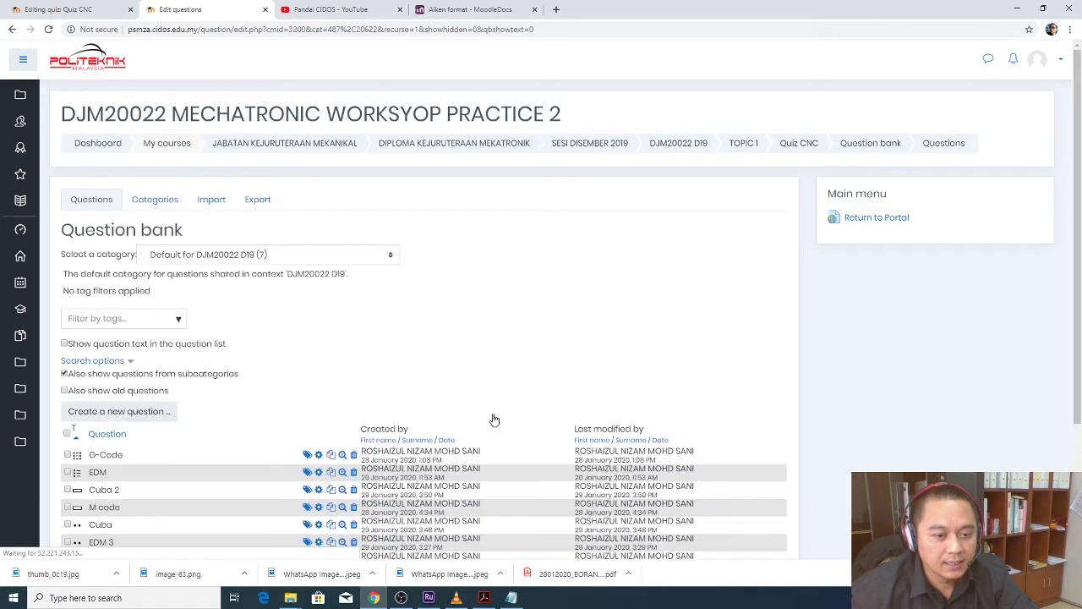
{"action": "left_click", "coordinate": [53, 12]}
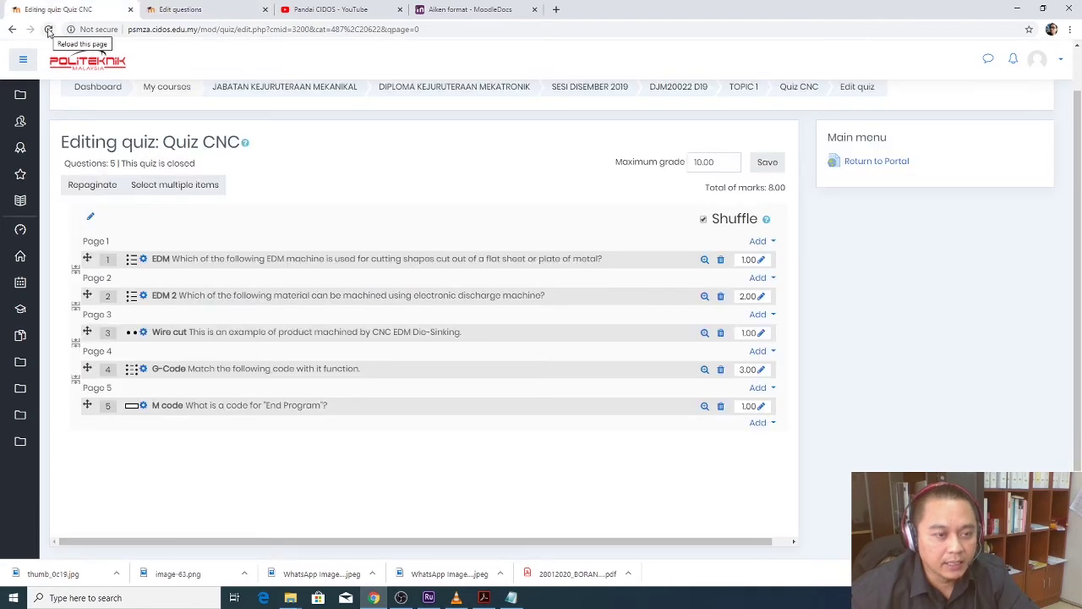
{"action": "left_click", "coordinate": [48, 29]}
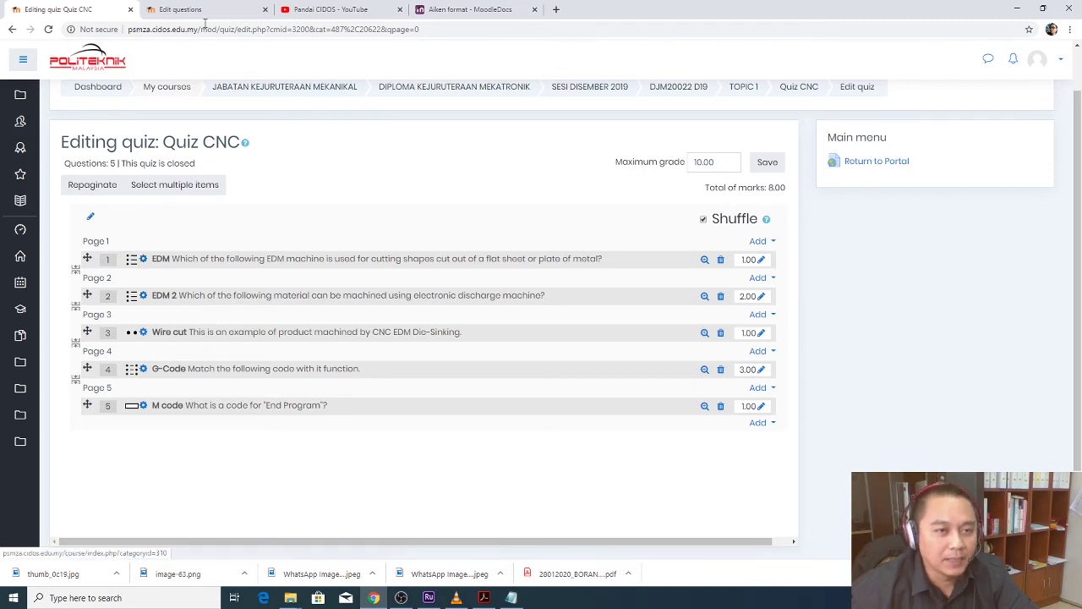
Step: Include old questions in the question bank list and locate EDM 2 among them
{"action": "key", "text": "ctrl+Tab"}
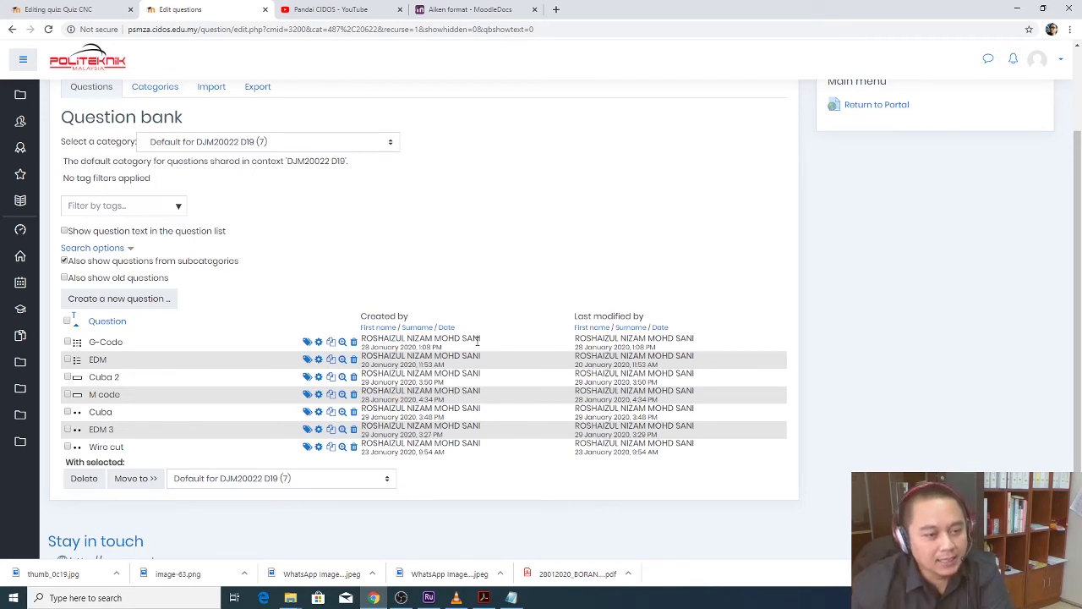
{"action": "left_click", "coordinate": [64, 279]}
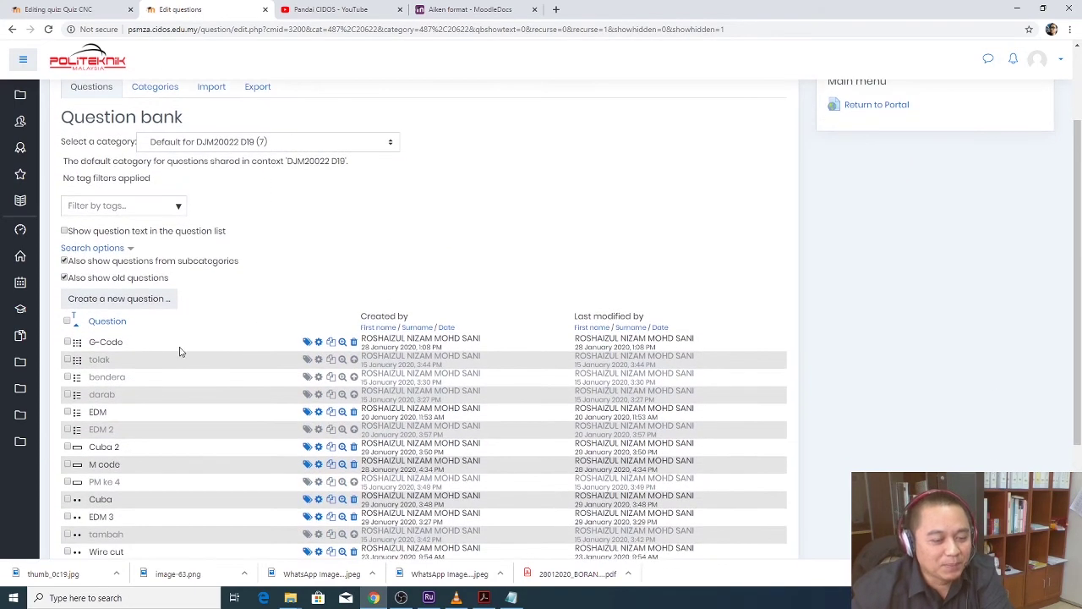
{"action": "scroll", "coordinate": [101, 361], "scroll_direction": "down", "scroll_amount": 1}
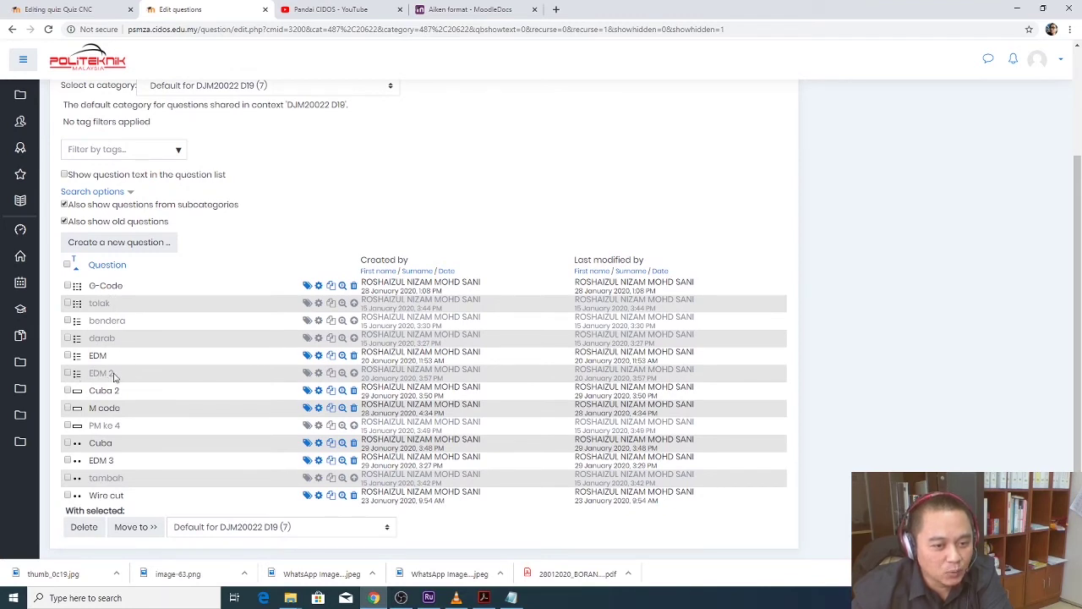
{"action": "left_click_drag", "start_coordinate": [115, 375], "coordinate": [87, 377]}
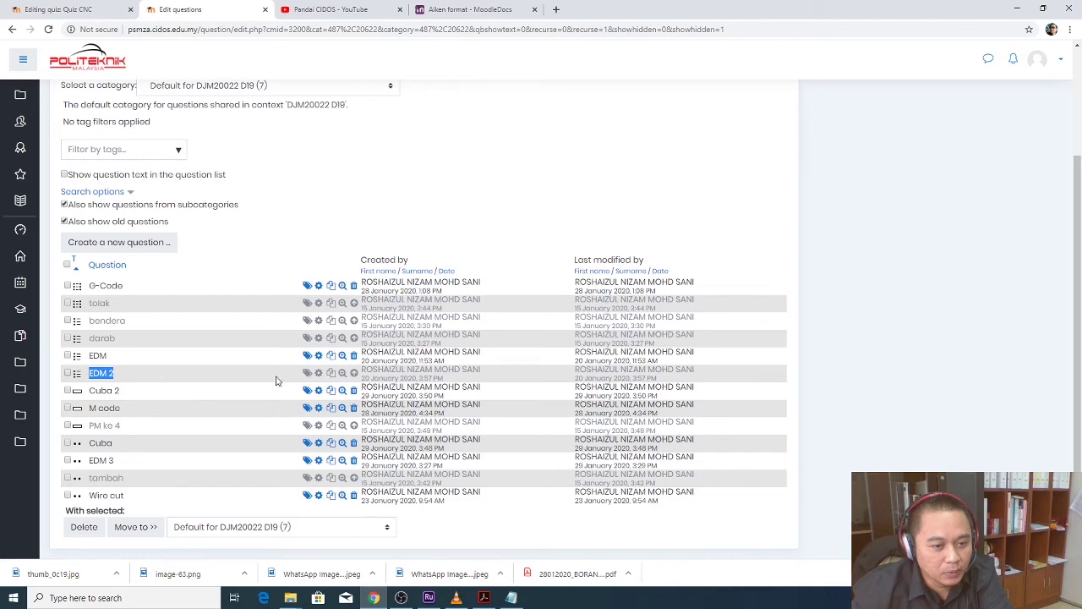
Step: Restore the EDM 2 question in the question bank and stop showing old questions
{"action": "left_click", "coordinate": [353, 373]}
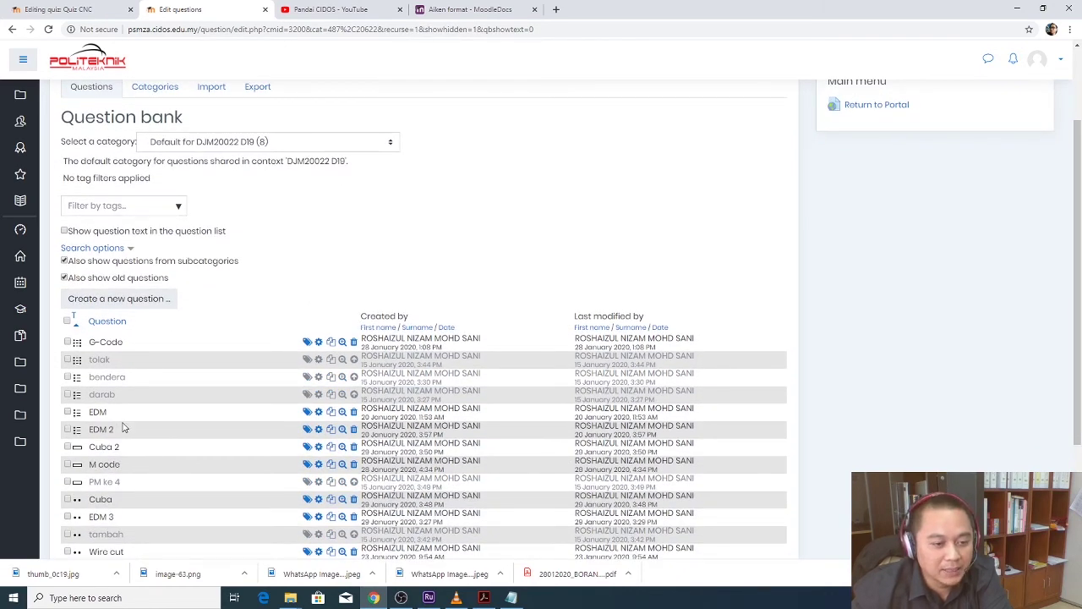
{"action": "left_click_drag", "start_coordinate": [117, 432], "coordinate": [88, 431]}
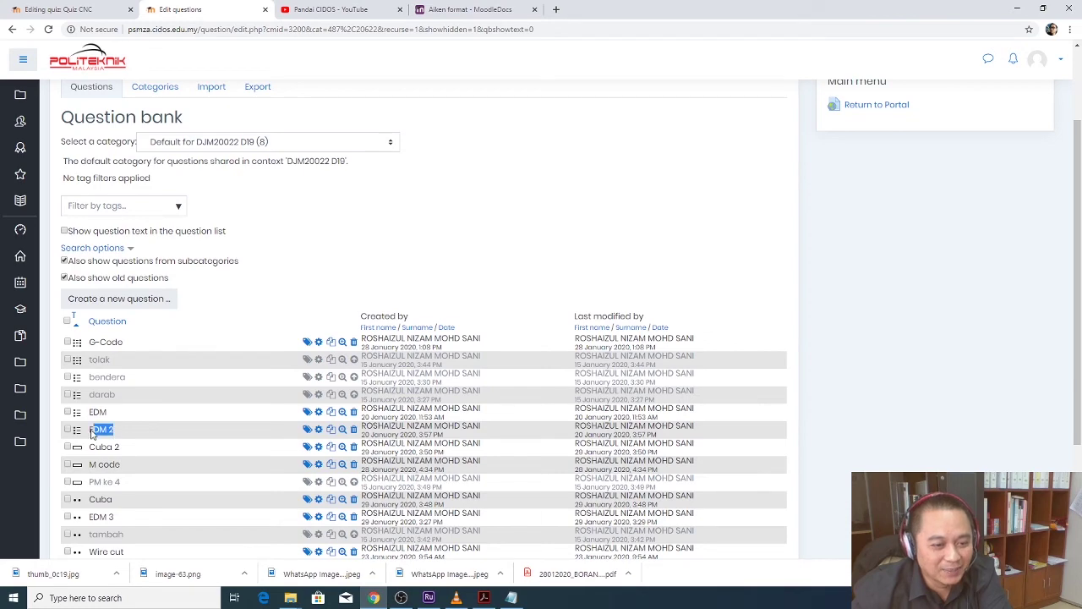
{"action": "left_click", "coordinate": [65, 279]}
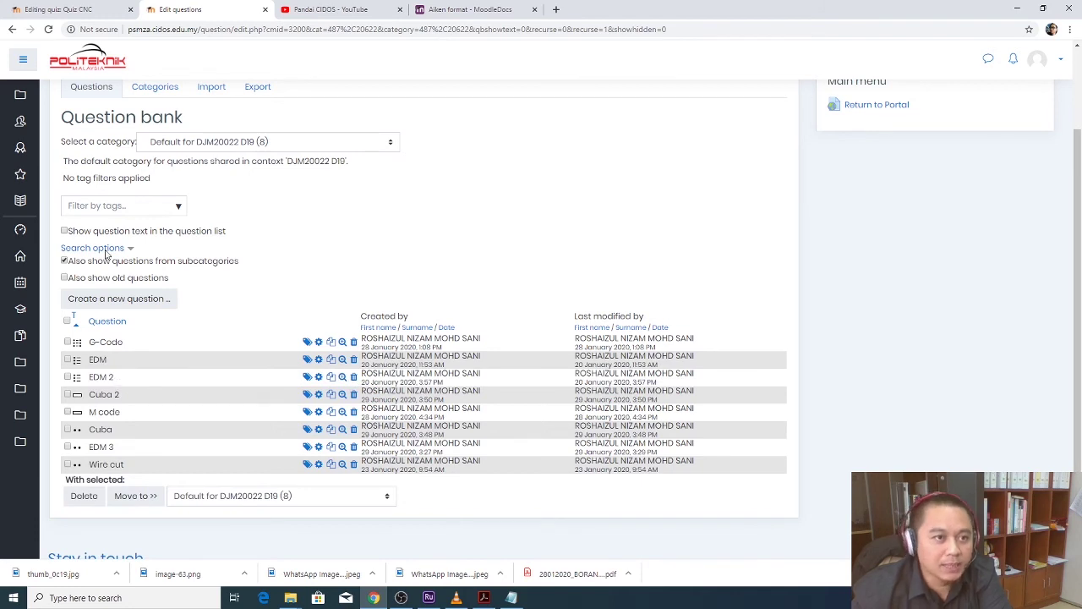
Step: Add the EDM 3 question from the question bank at the end of Quiz CNC
{"action": "left_click", "coordinate": [52, 9]}
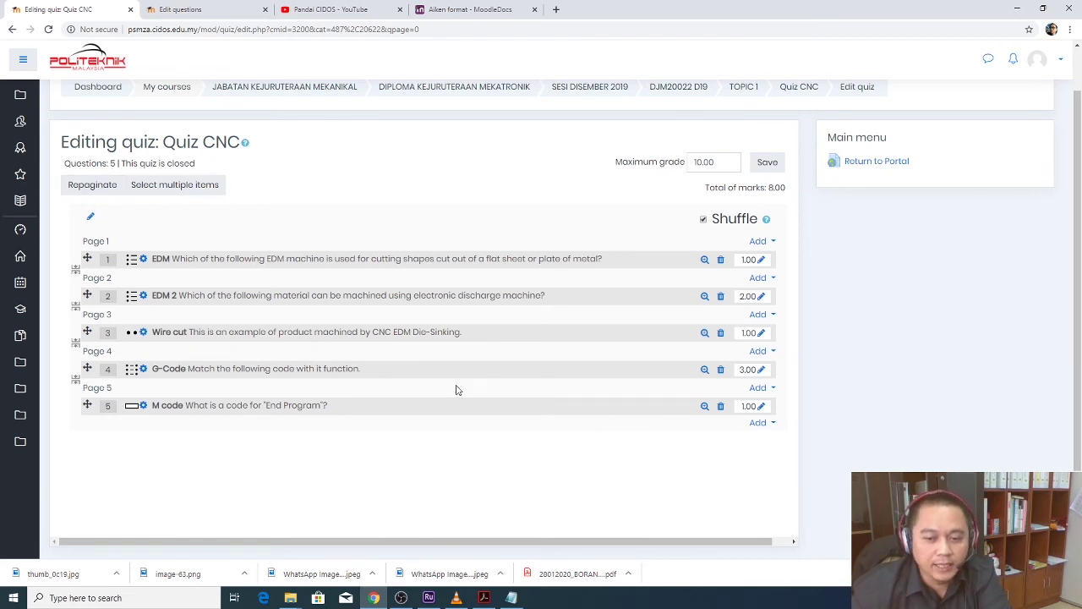
{"action": "scroll", "coordinate": [634, 418], "scroll_direction": "up", "scroll_amount": 1}
{"action": "scroll", "coordinate": [634, 419], "scroll_direction": "up", "scroll_amount": 2}
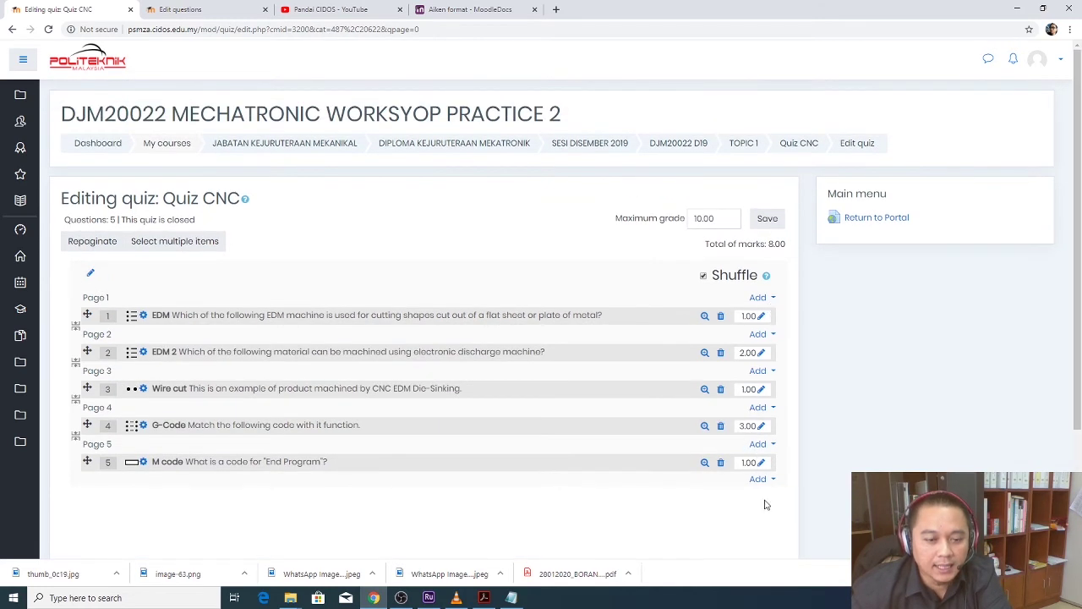
{"action": "scroll", "coordinate": [763, 502], "scroll_direction": "down", "scroll_amount": 3}
{"action": "left_click", "coordinate": [759, 423]}
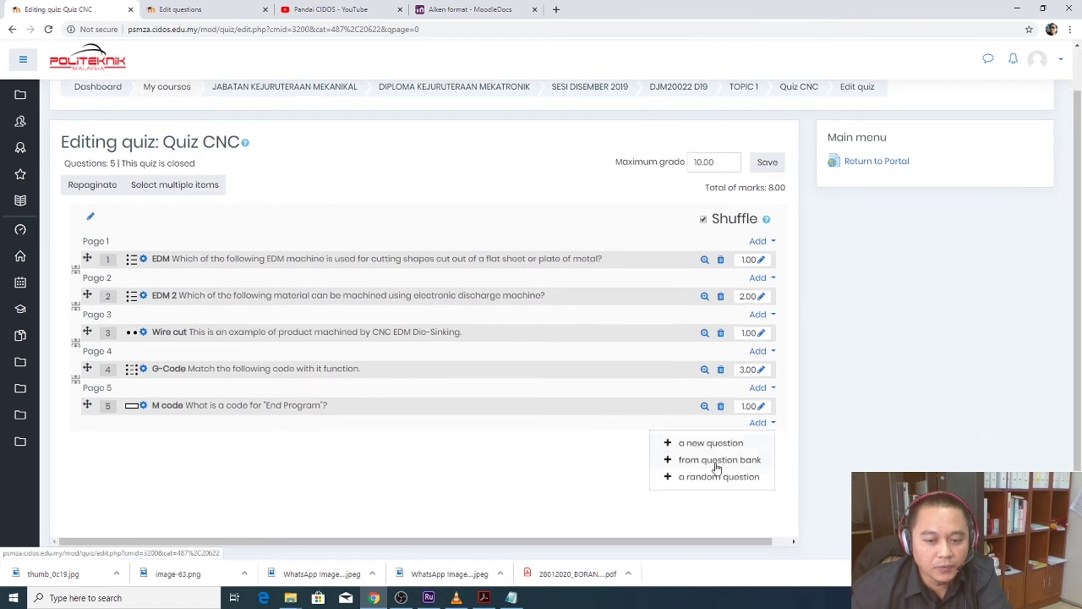
{"action": "left_click", "coordinate": [718, 461]}
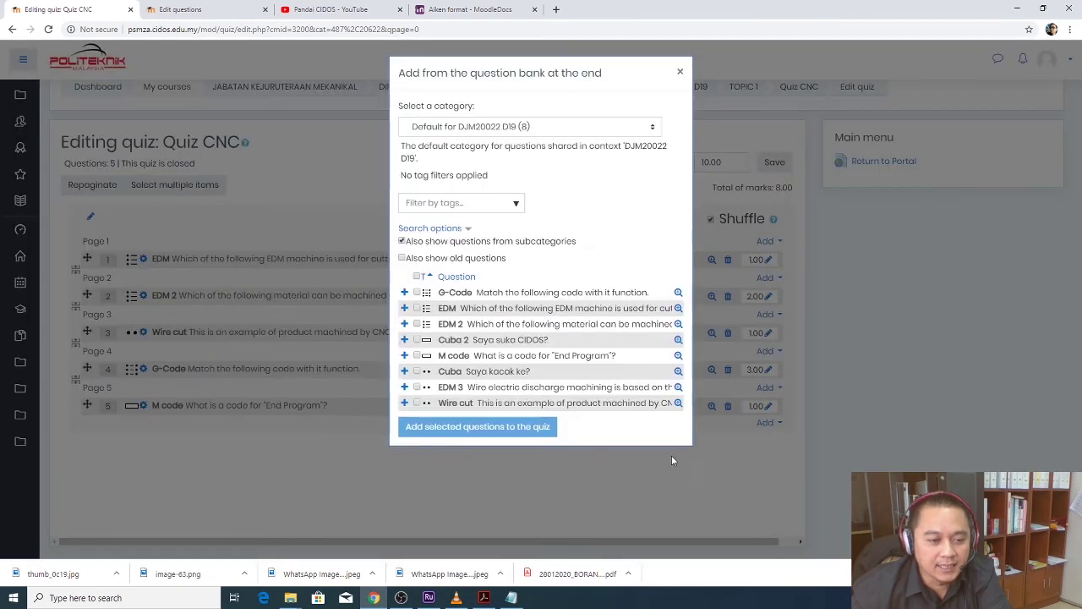
{"action": "left_click", "coordinate": [405, 388]}
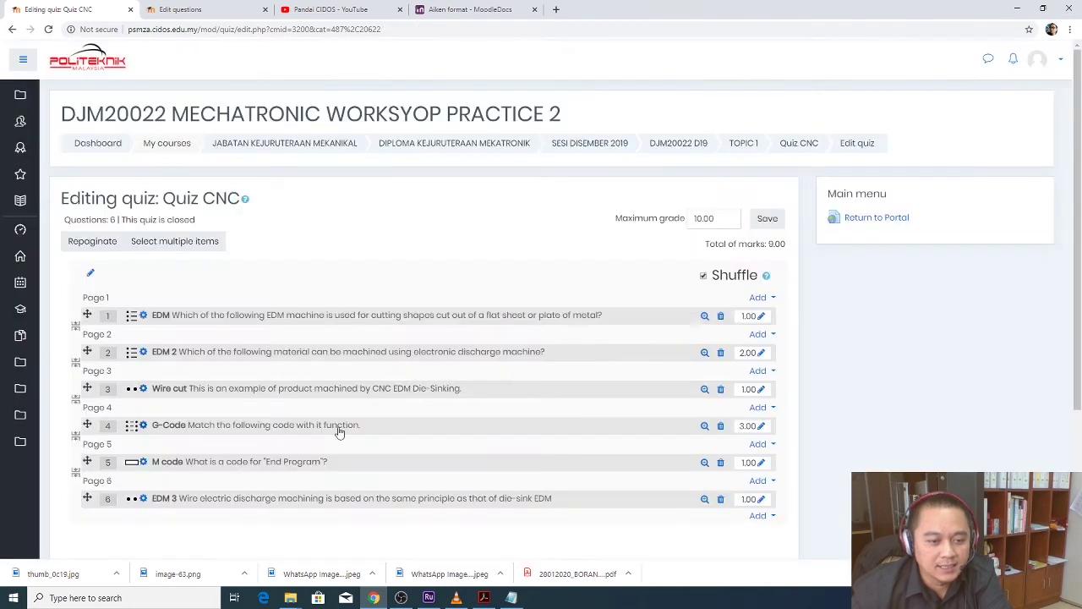